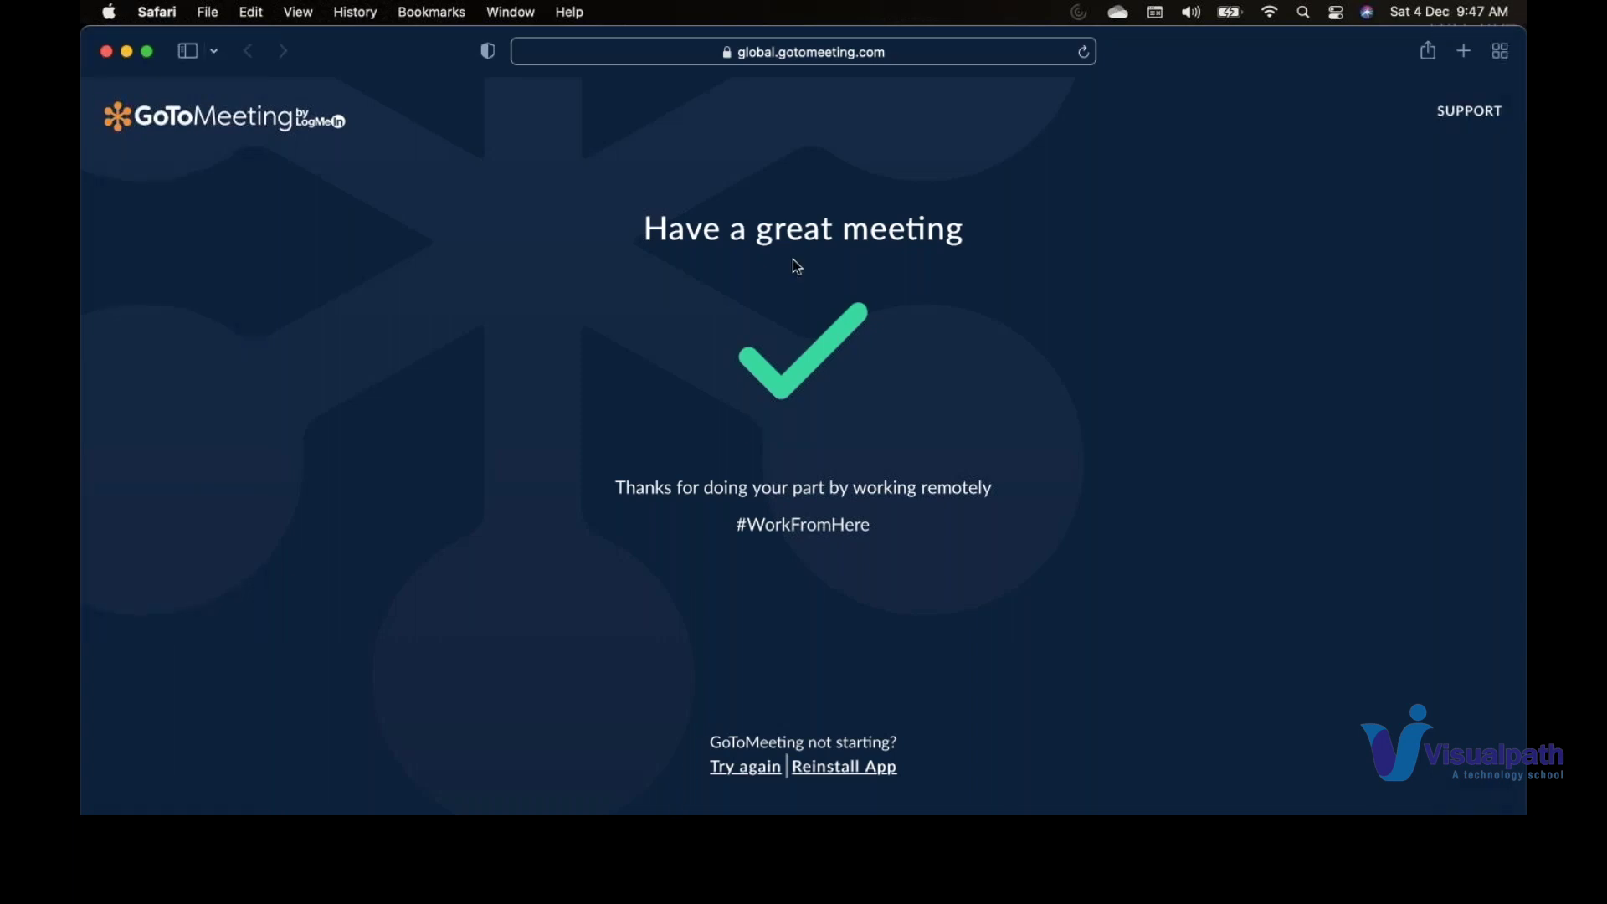
- Go to the Azure portal via the 'po' address-bar suggestion
left_click(806, 64)
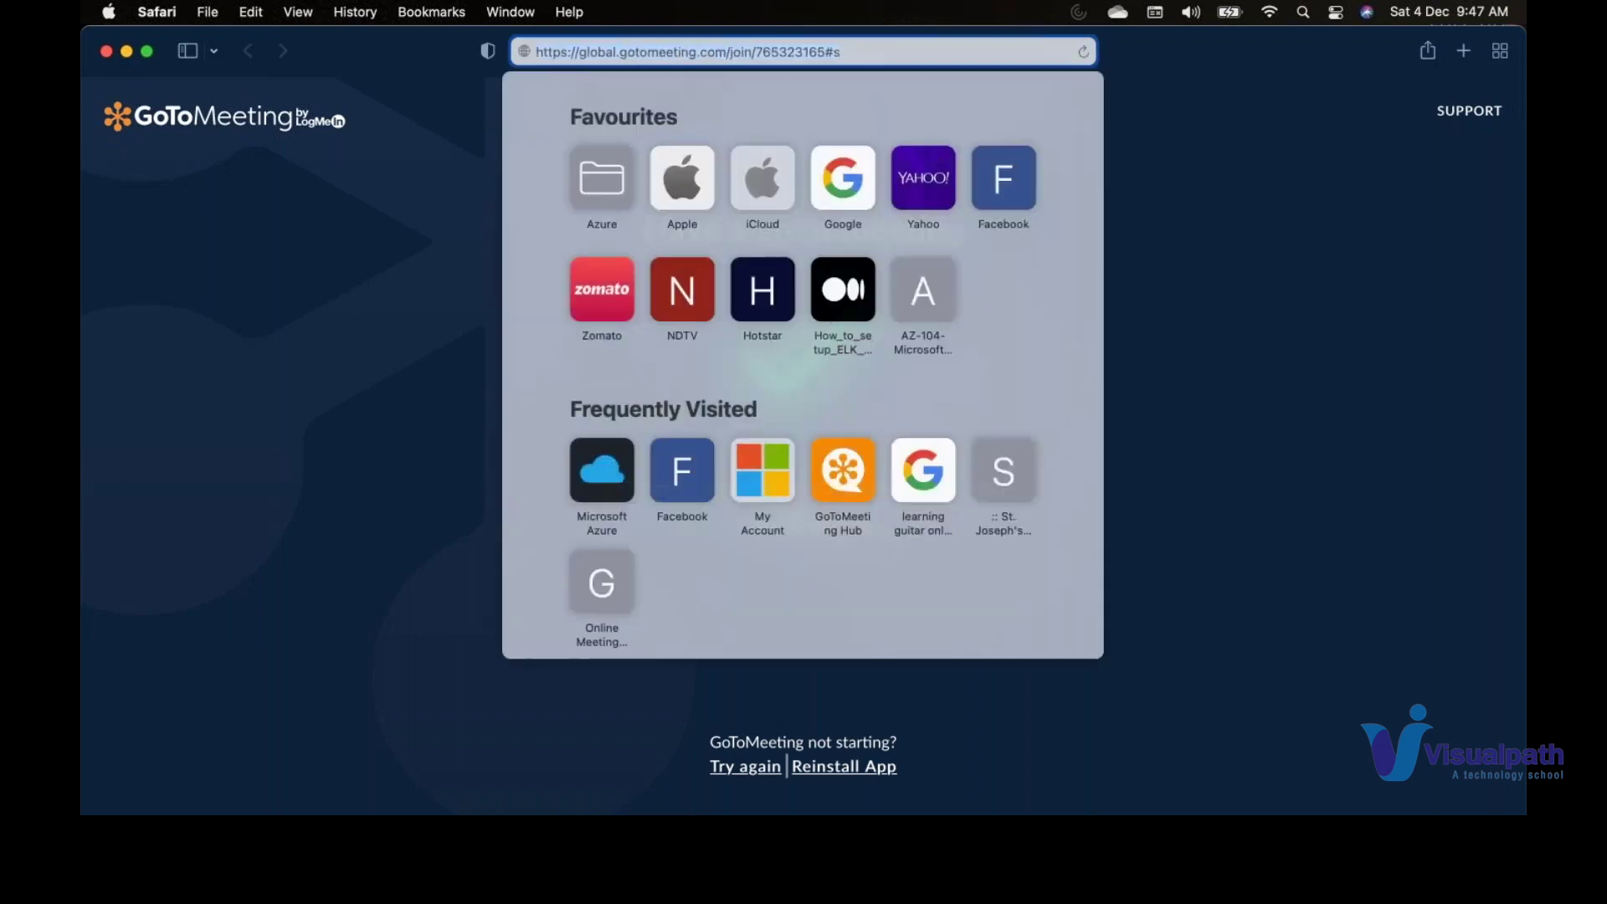
type("portal.azure.com")
key("Return")
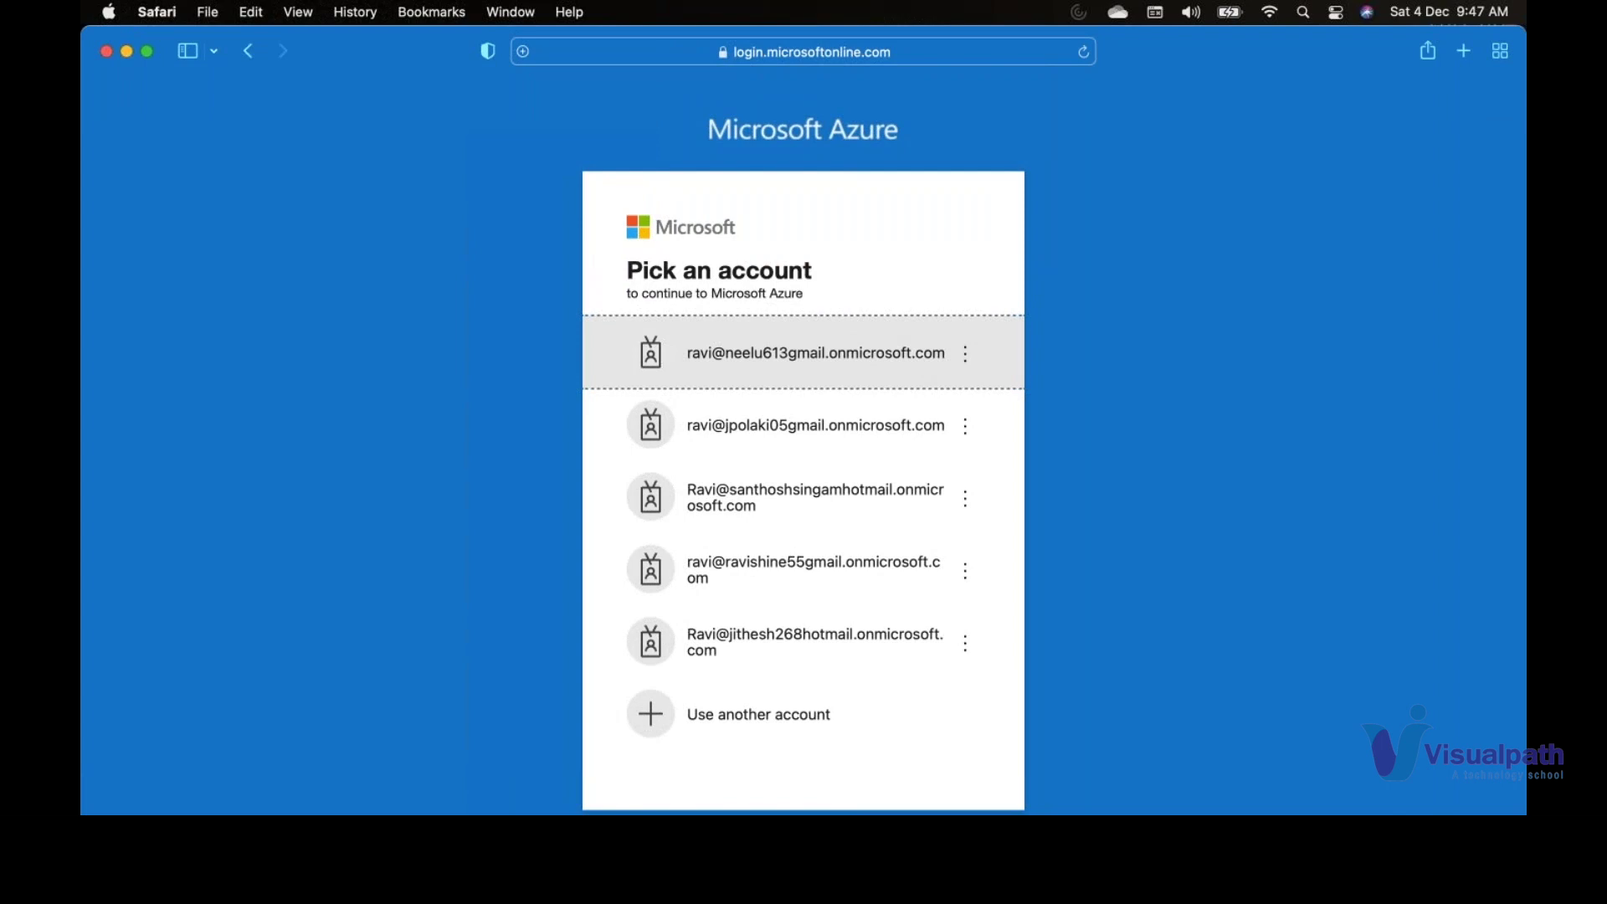
- Sign in with the first listed account's password, declining the save, protection-setup and stay-signed-in prompts
left_click(705, 356)
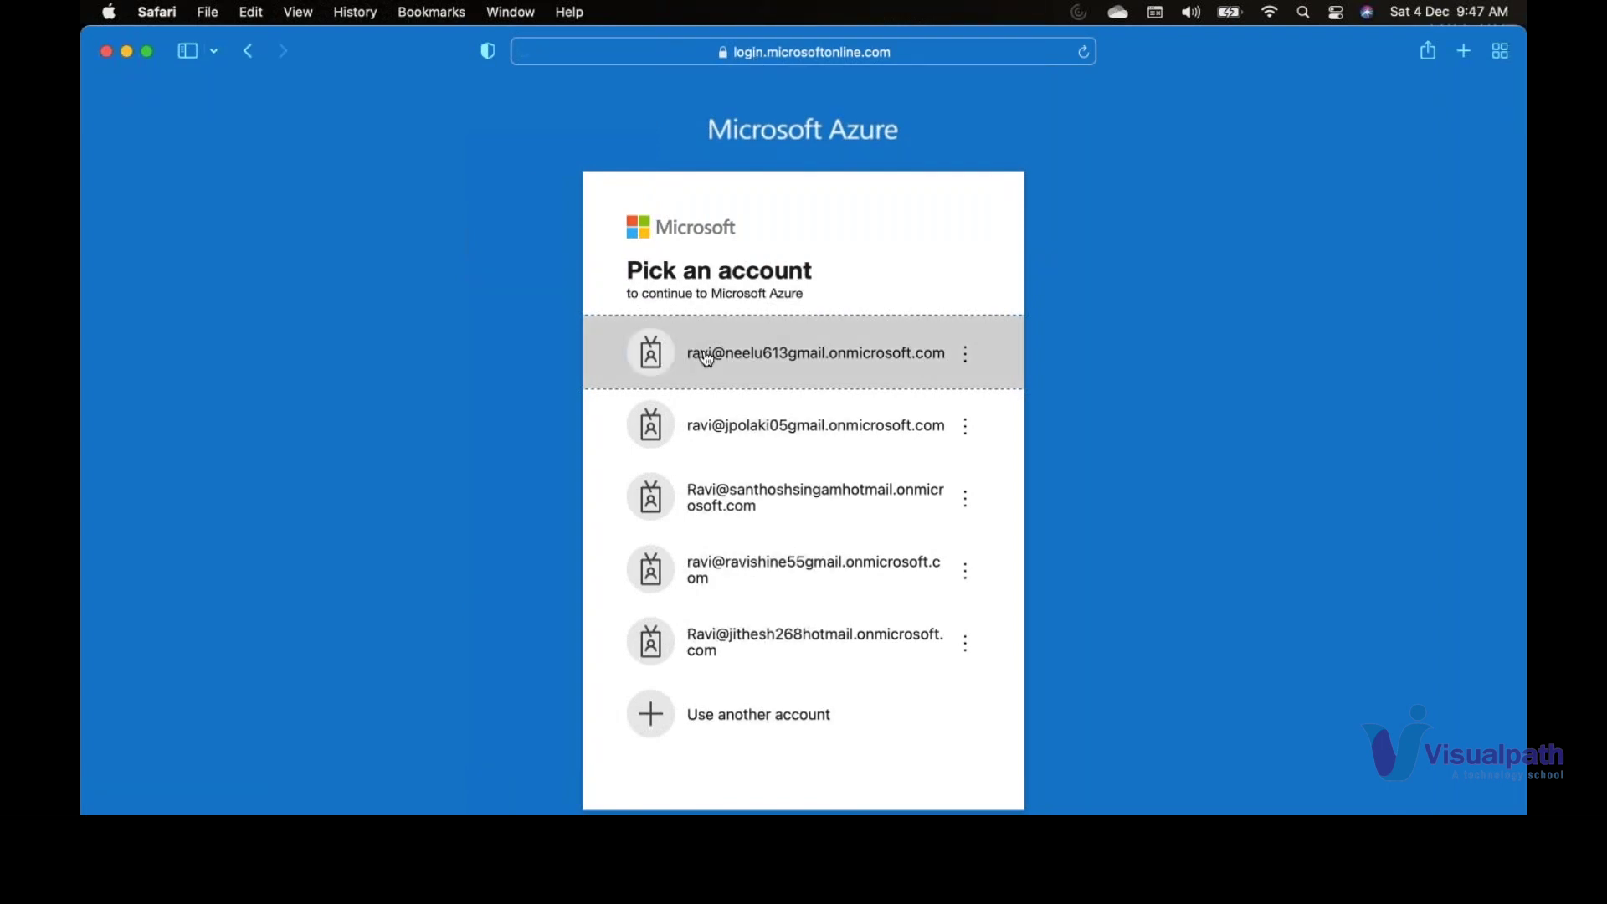
type("••••••••••")
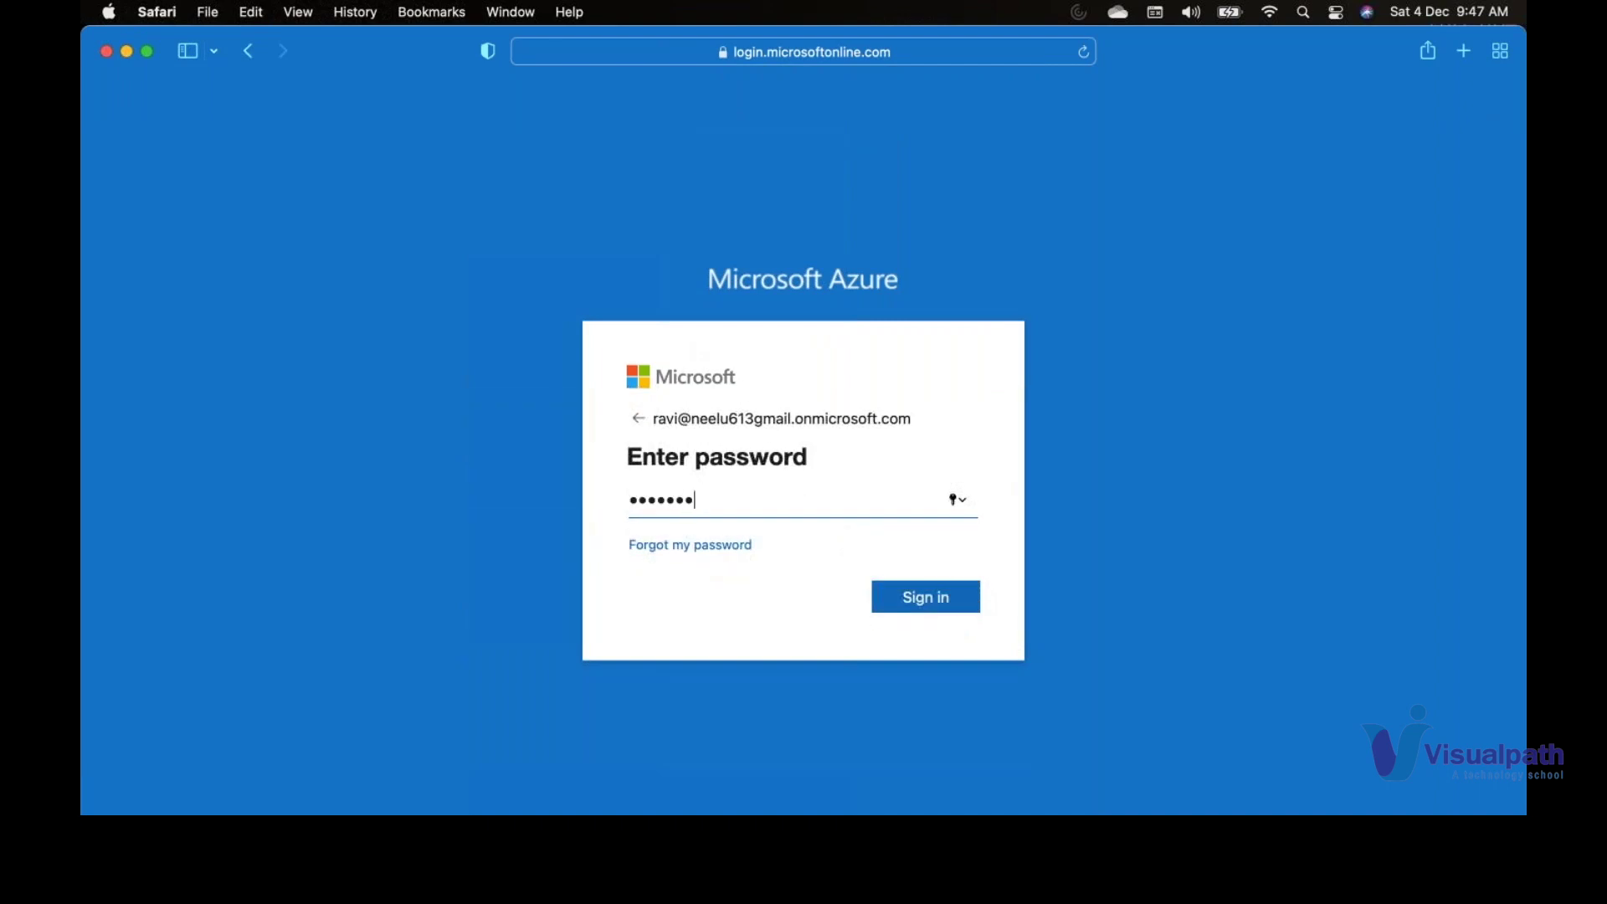
key("Return")
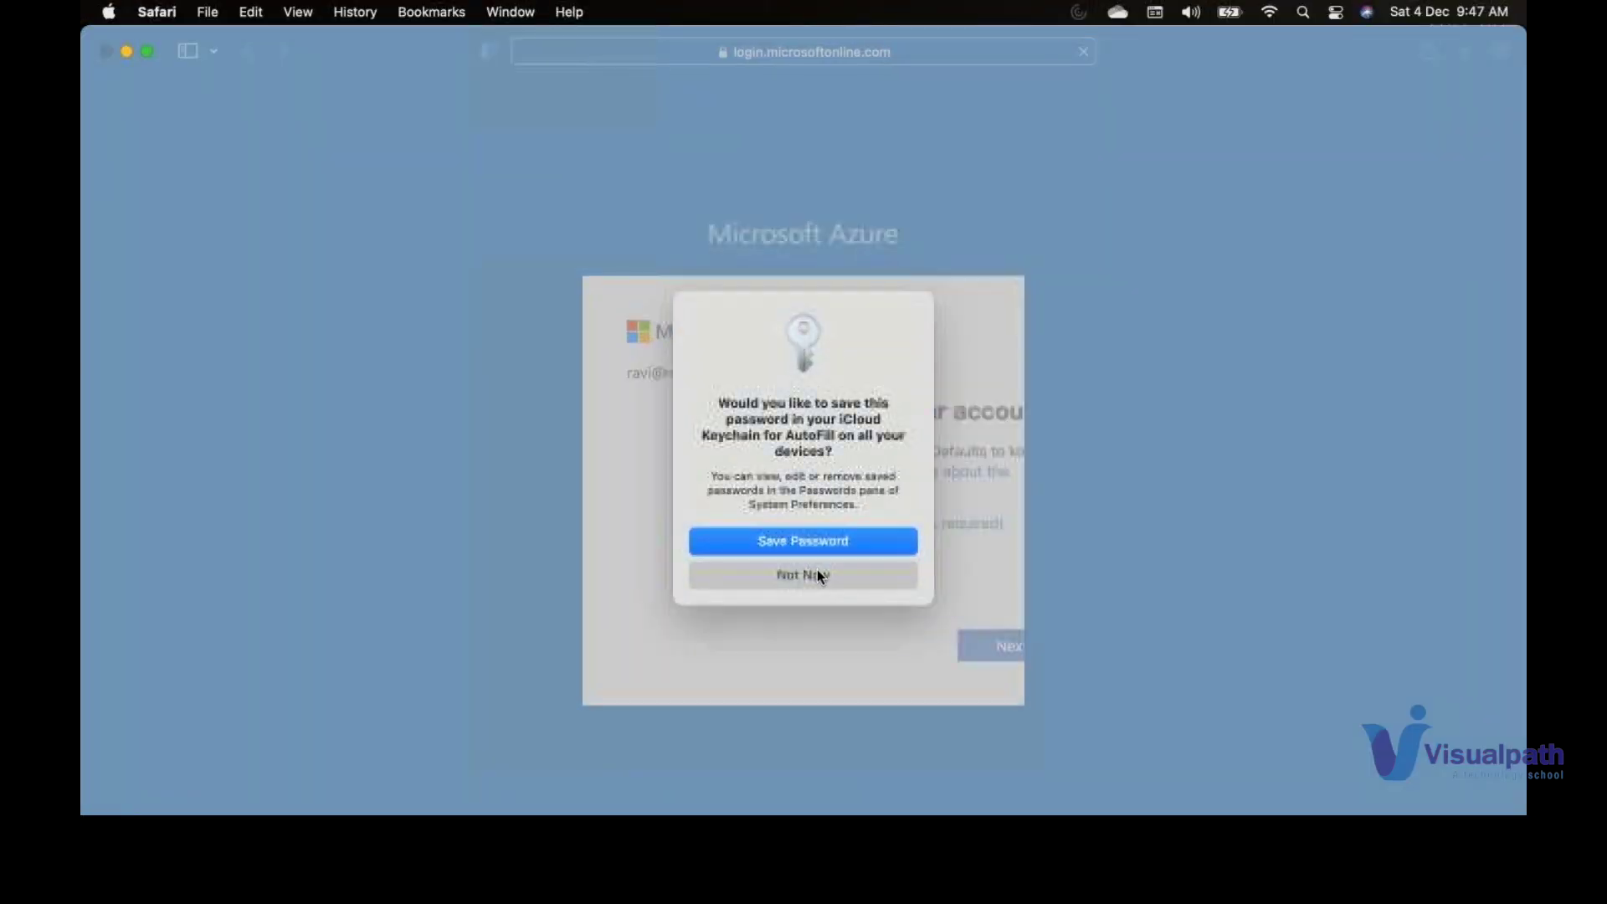
left_click(817, 572)
left_click(801, 528)
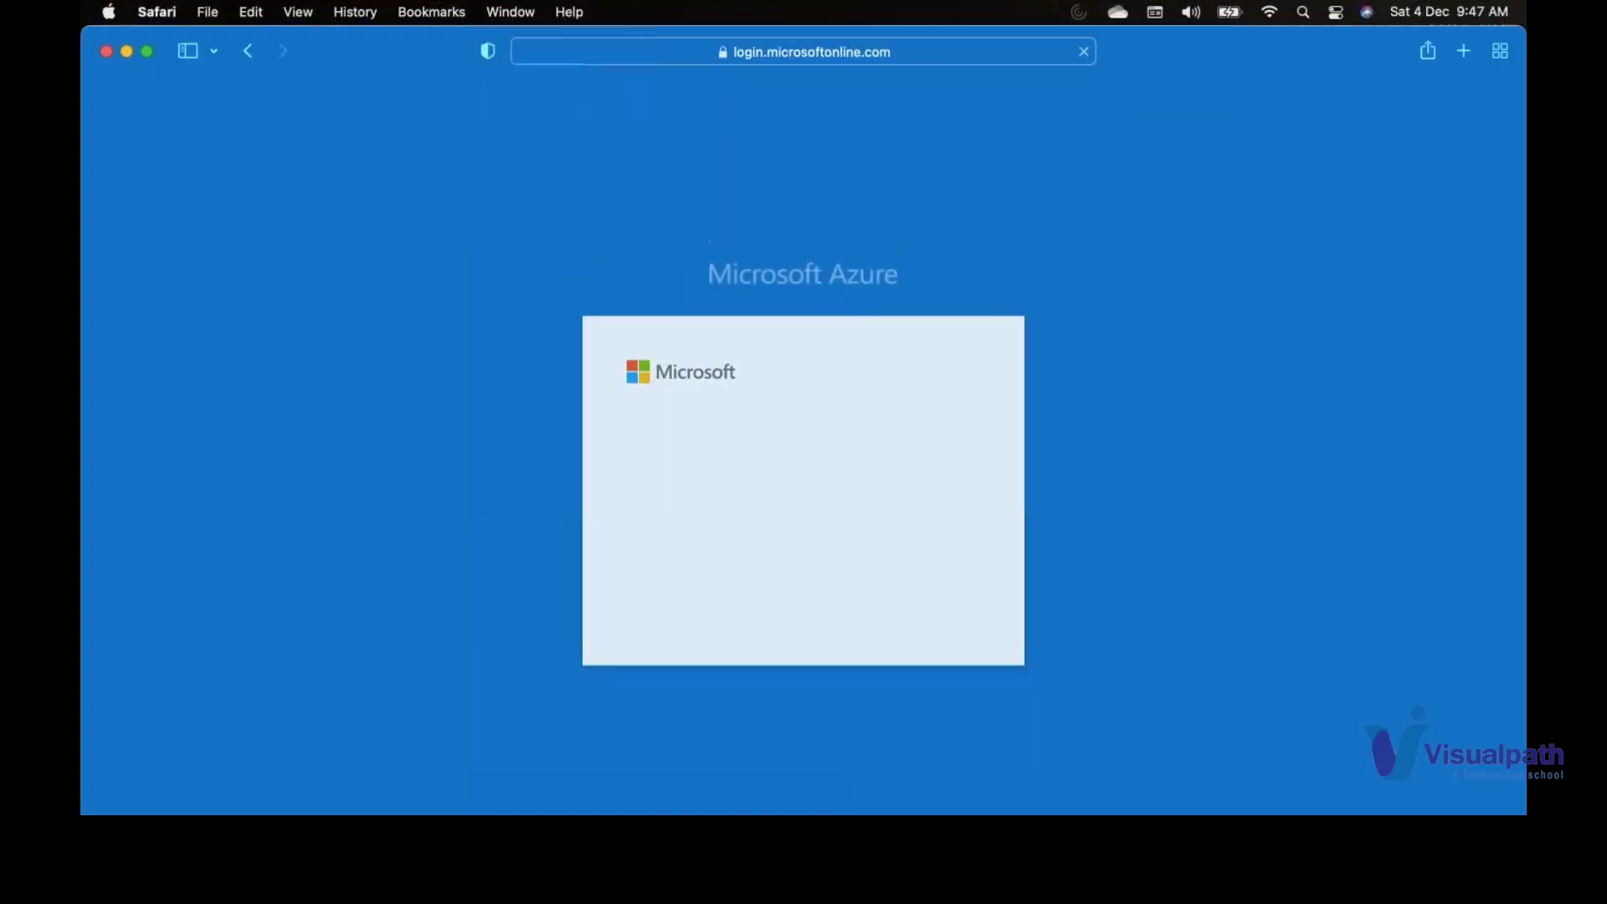
left_click(812, 607)
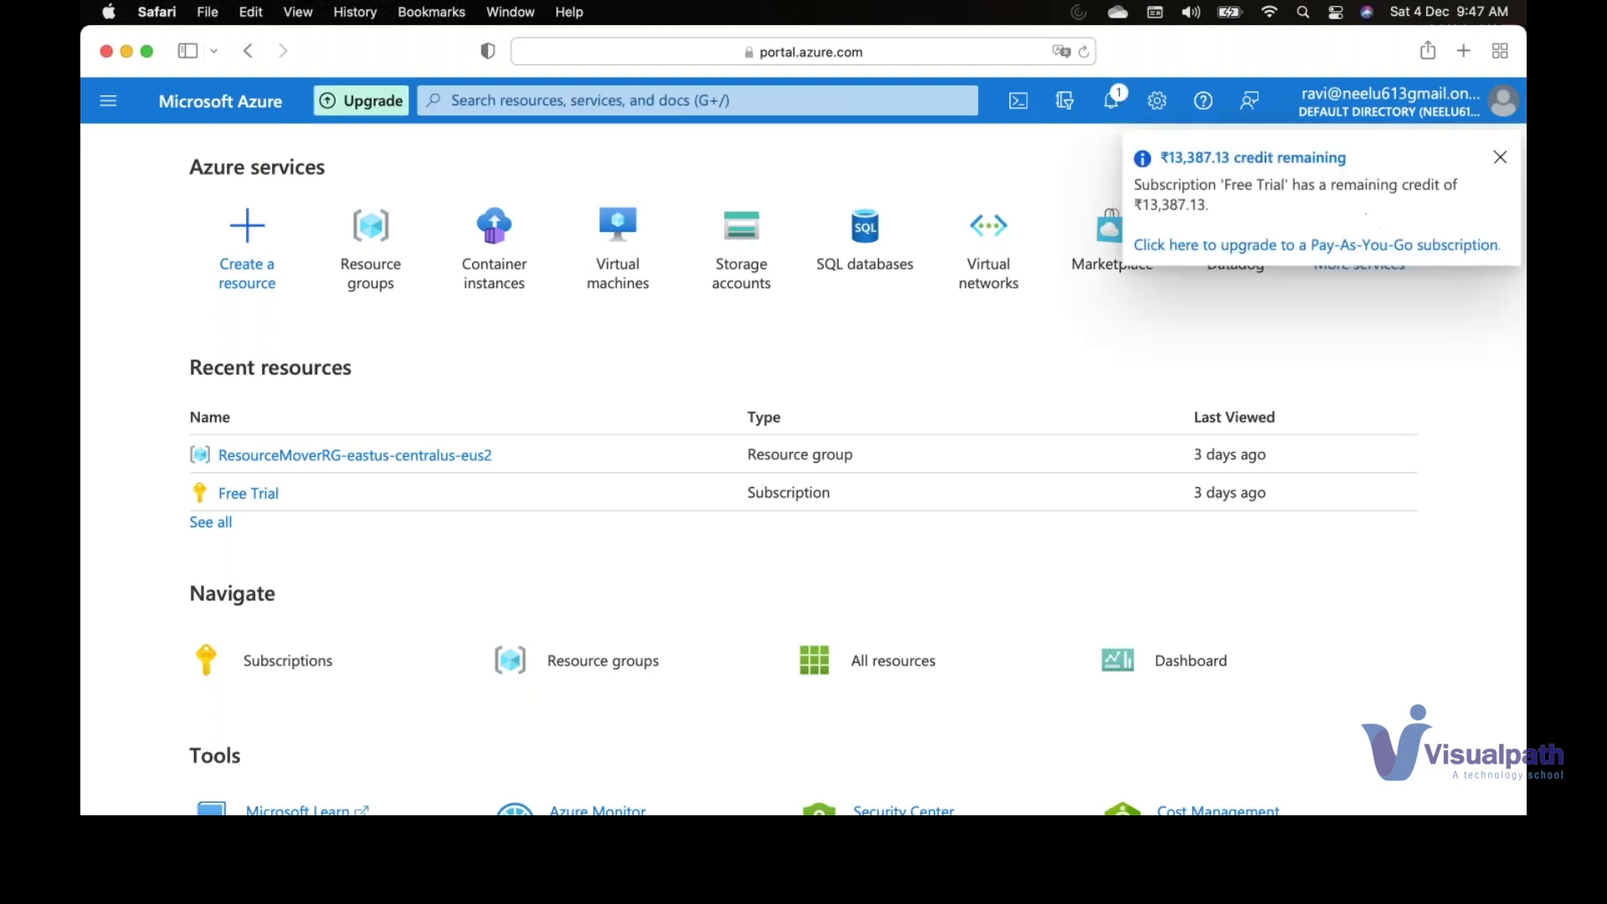
- From the Virtual machines list, start creating a new virtual machine
mouse_move(617, 235)
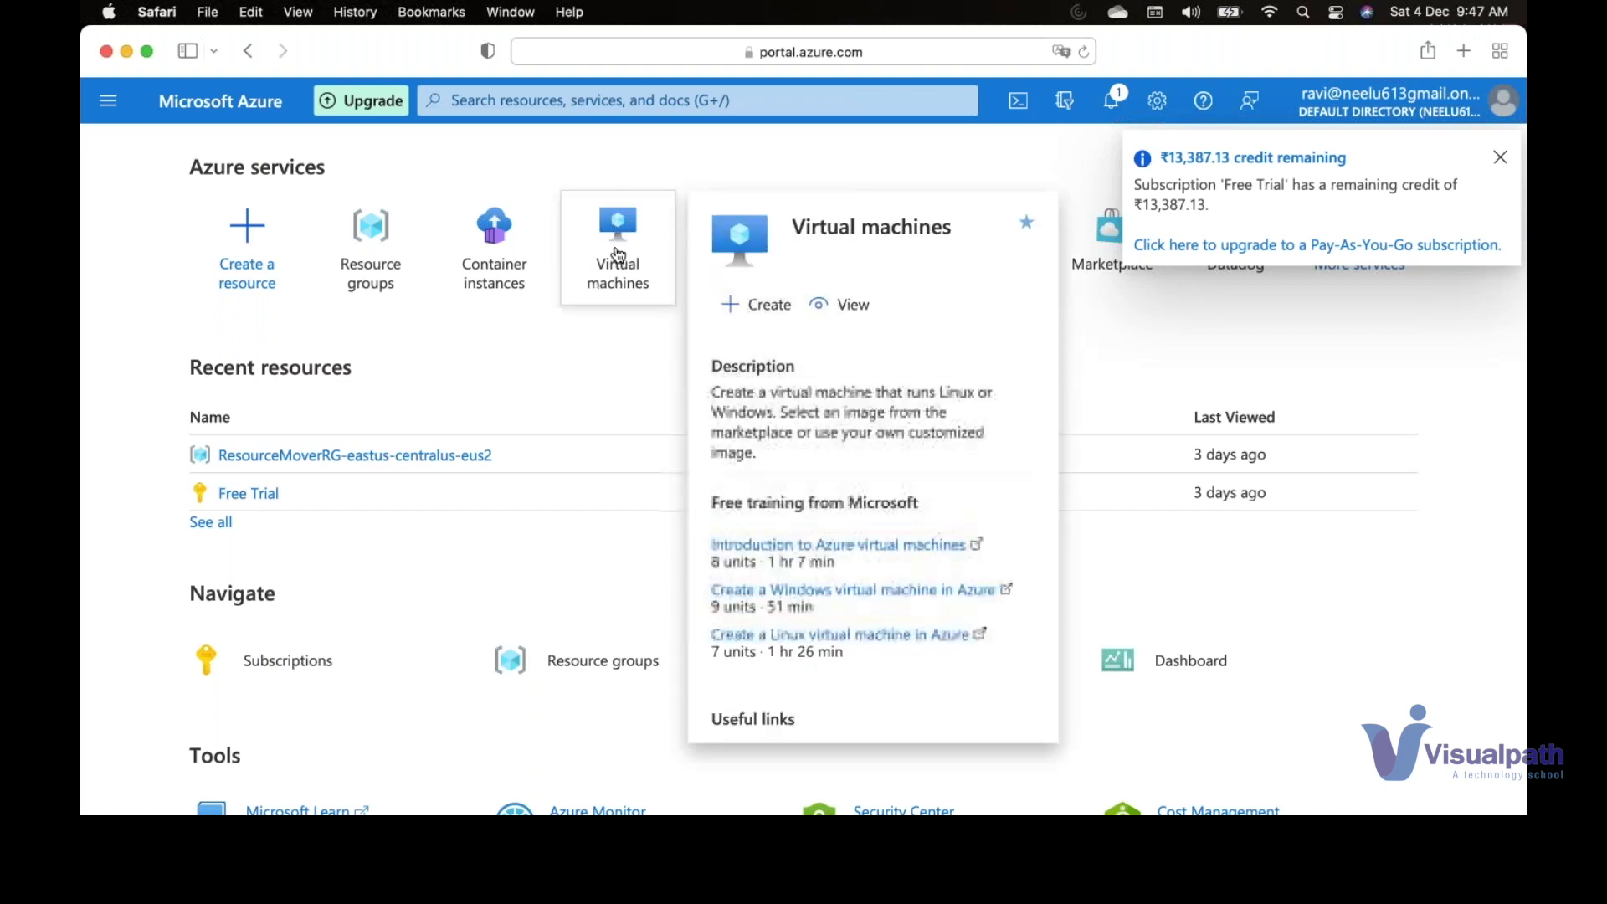
left_click(617, 230)
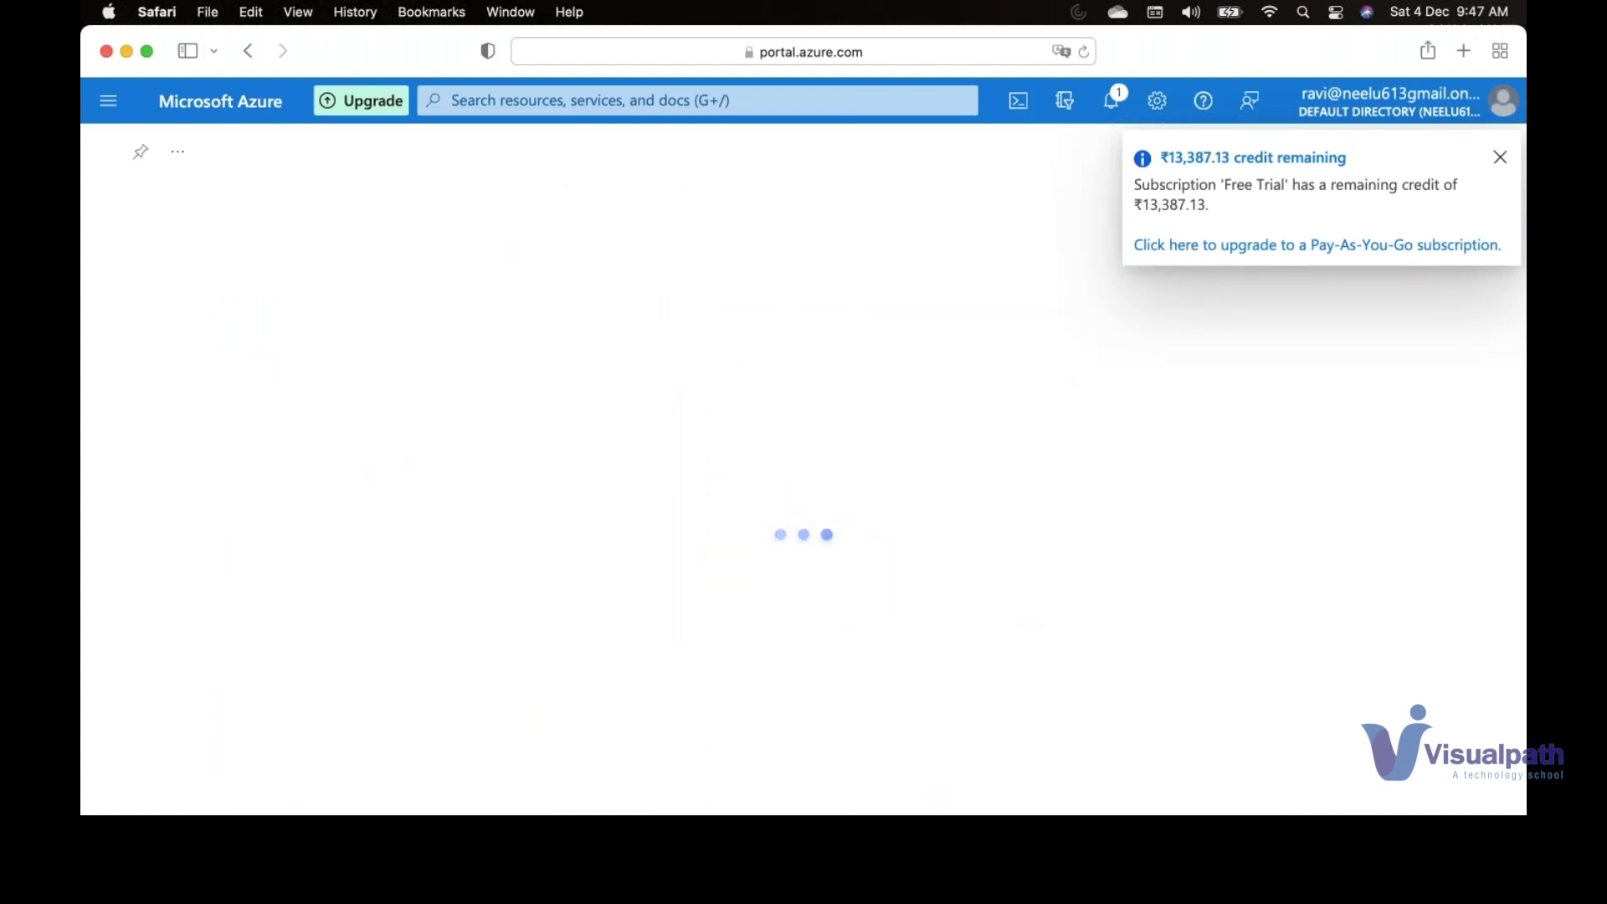
left_click(183, 253)
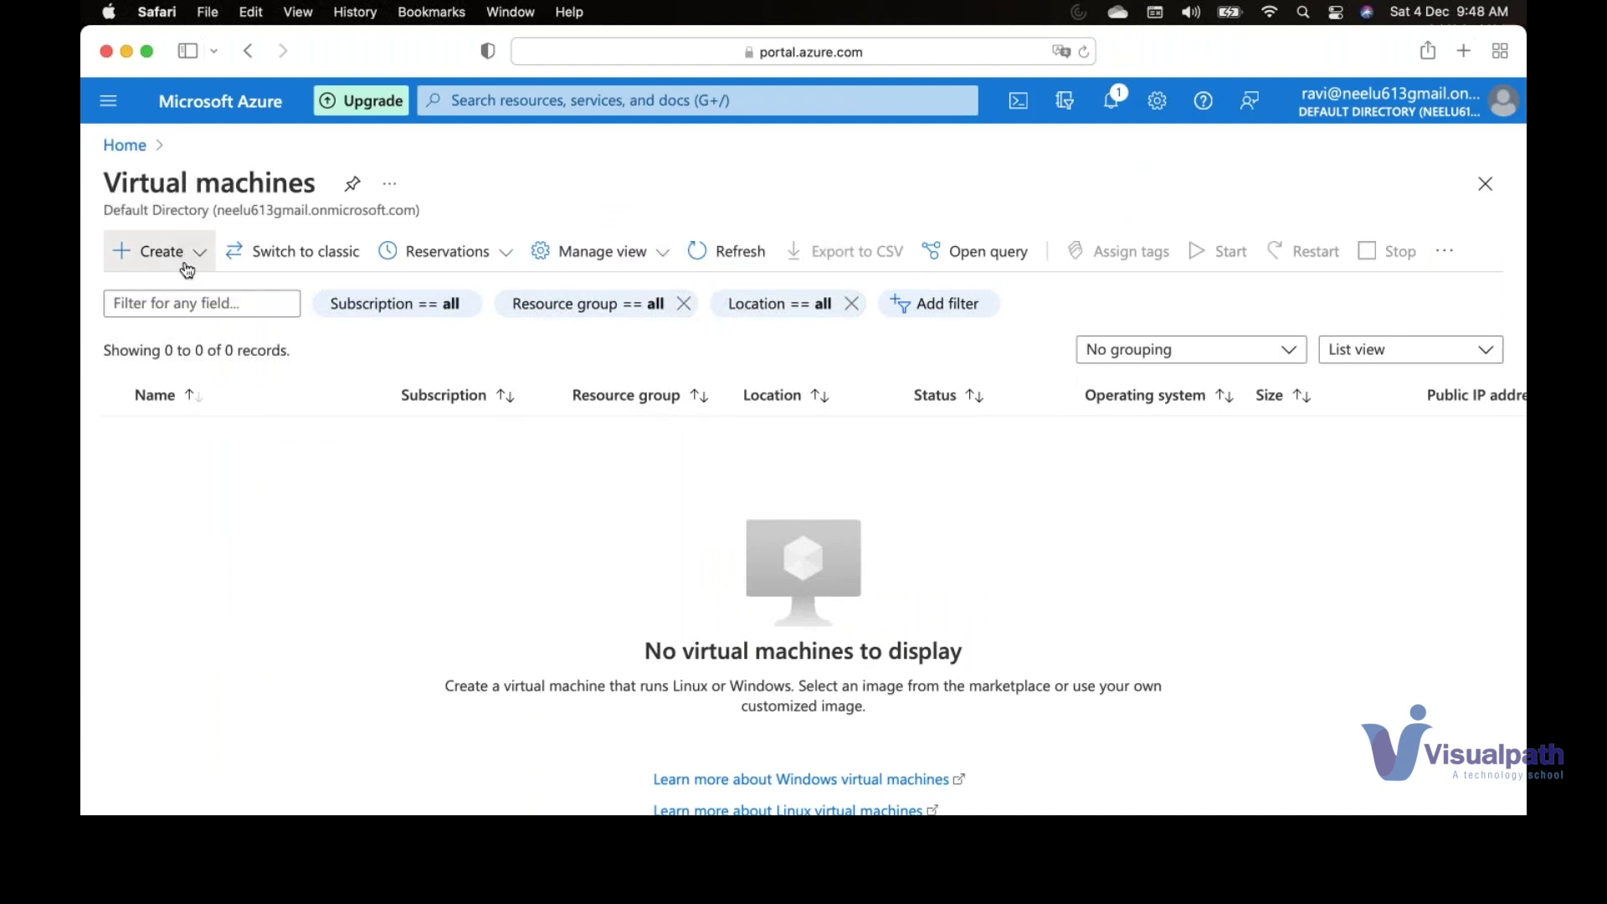
left_click(199, 288)
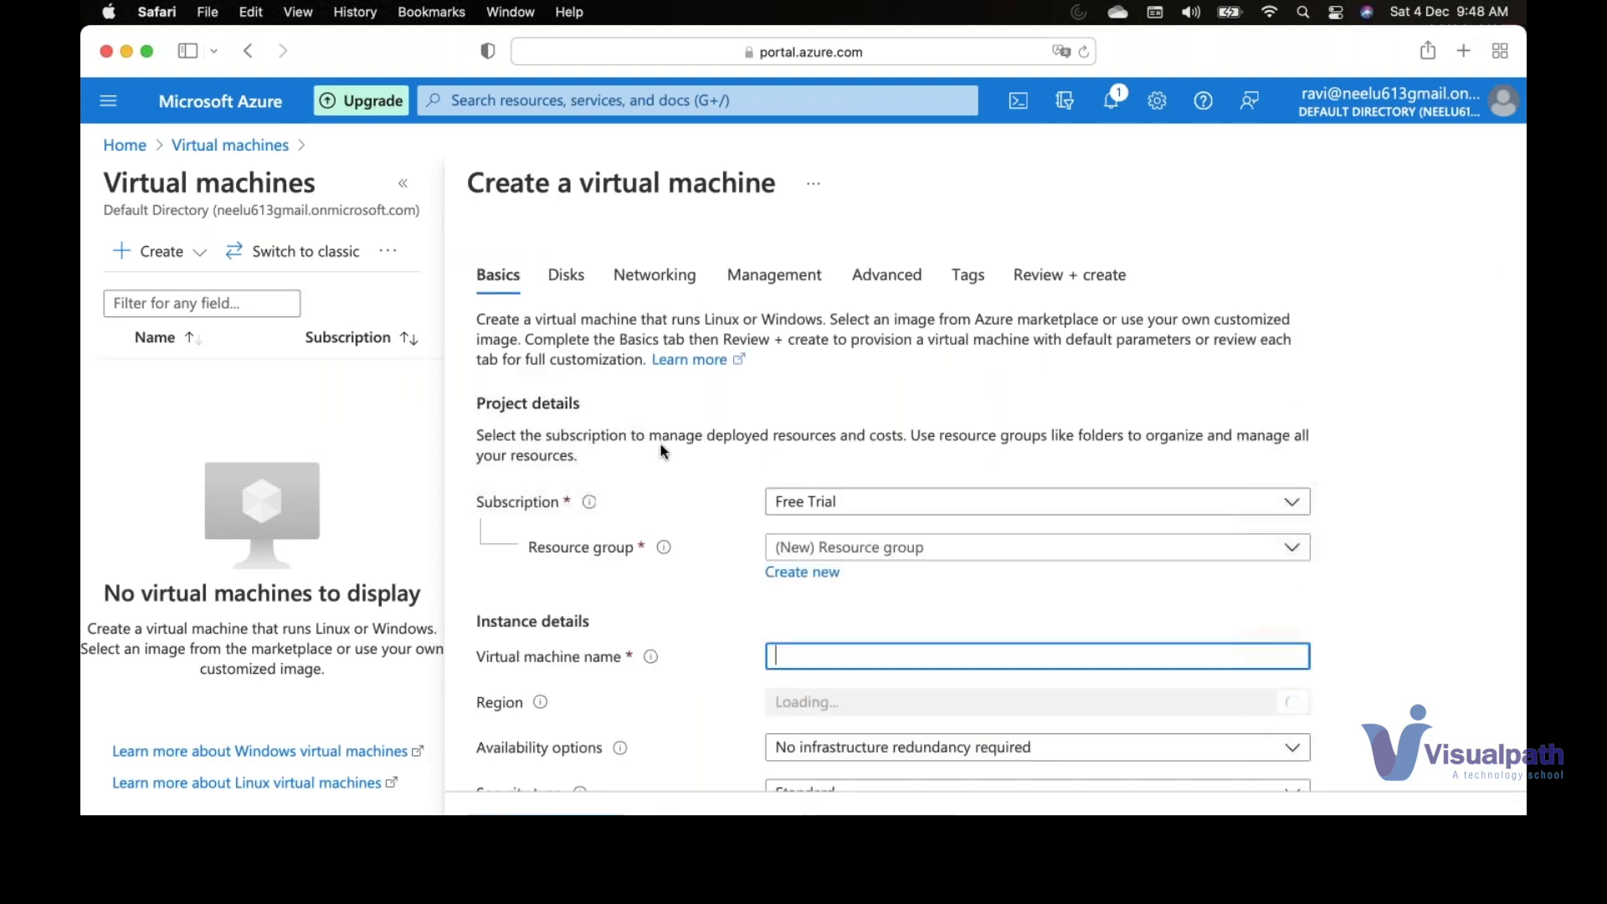
- Create a new resource group named VMlab
left_click(825, 573)
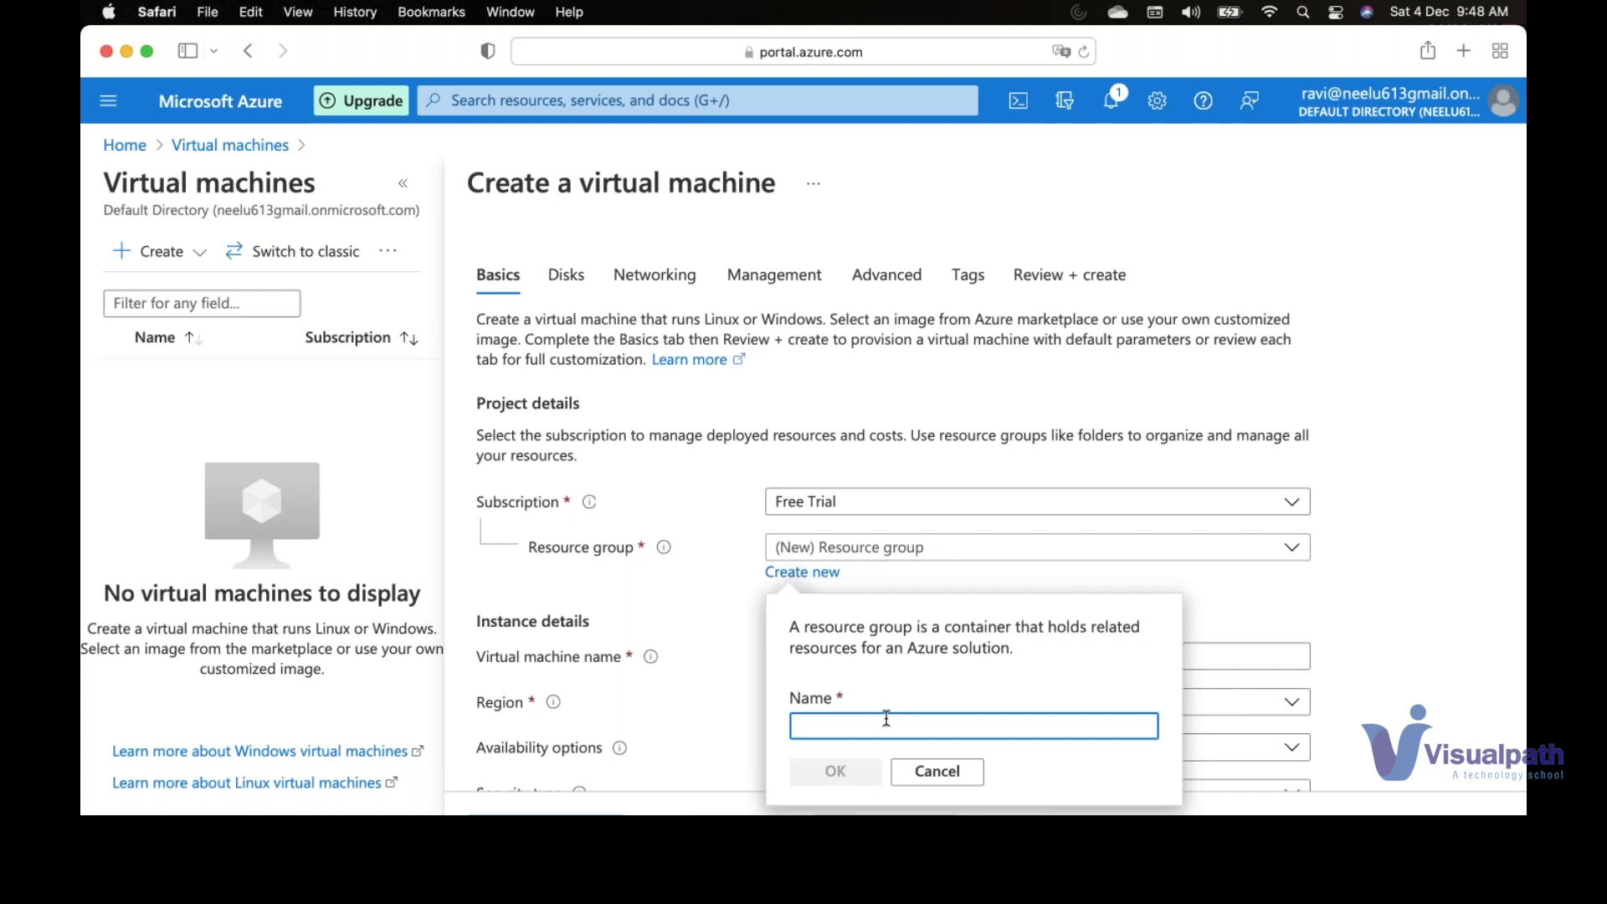
type("VM")
type("la\b")
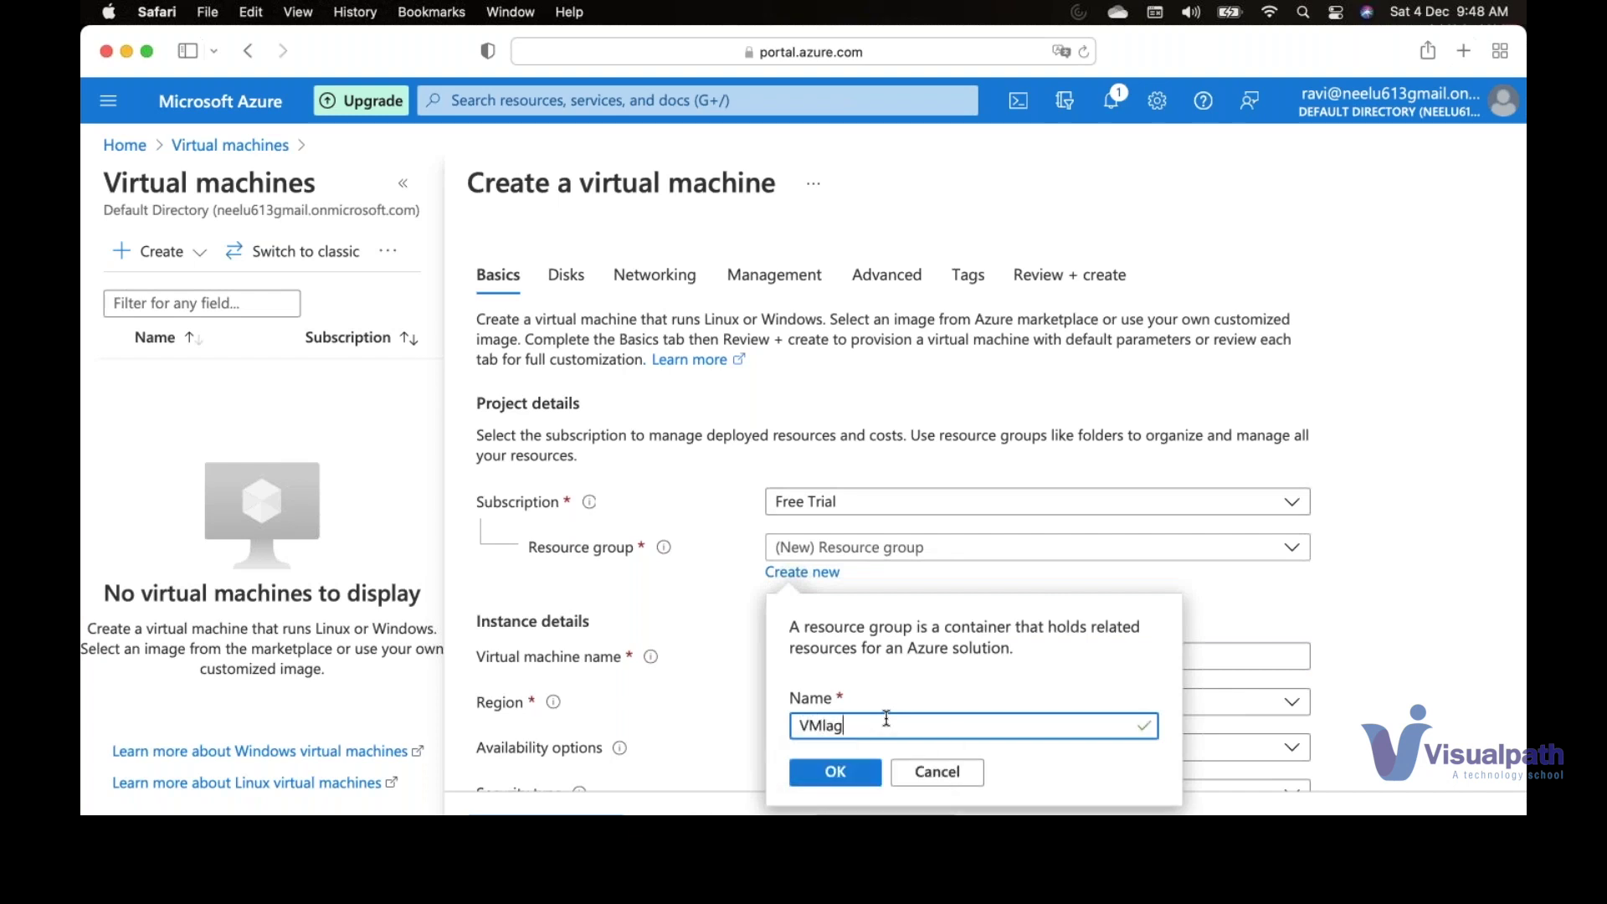
key("BackSpace")
key("BackSpace")
type("b")
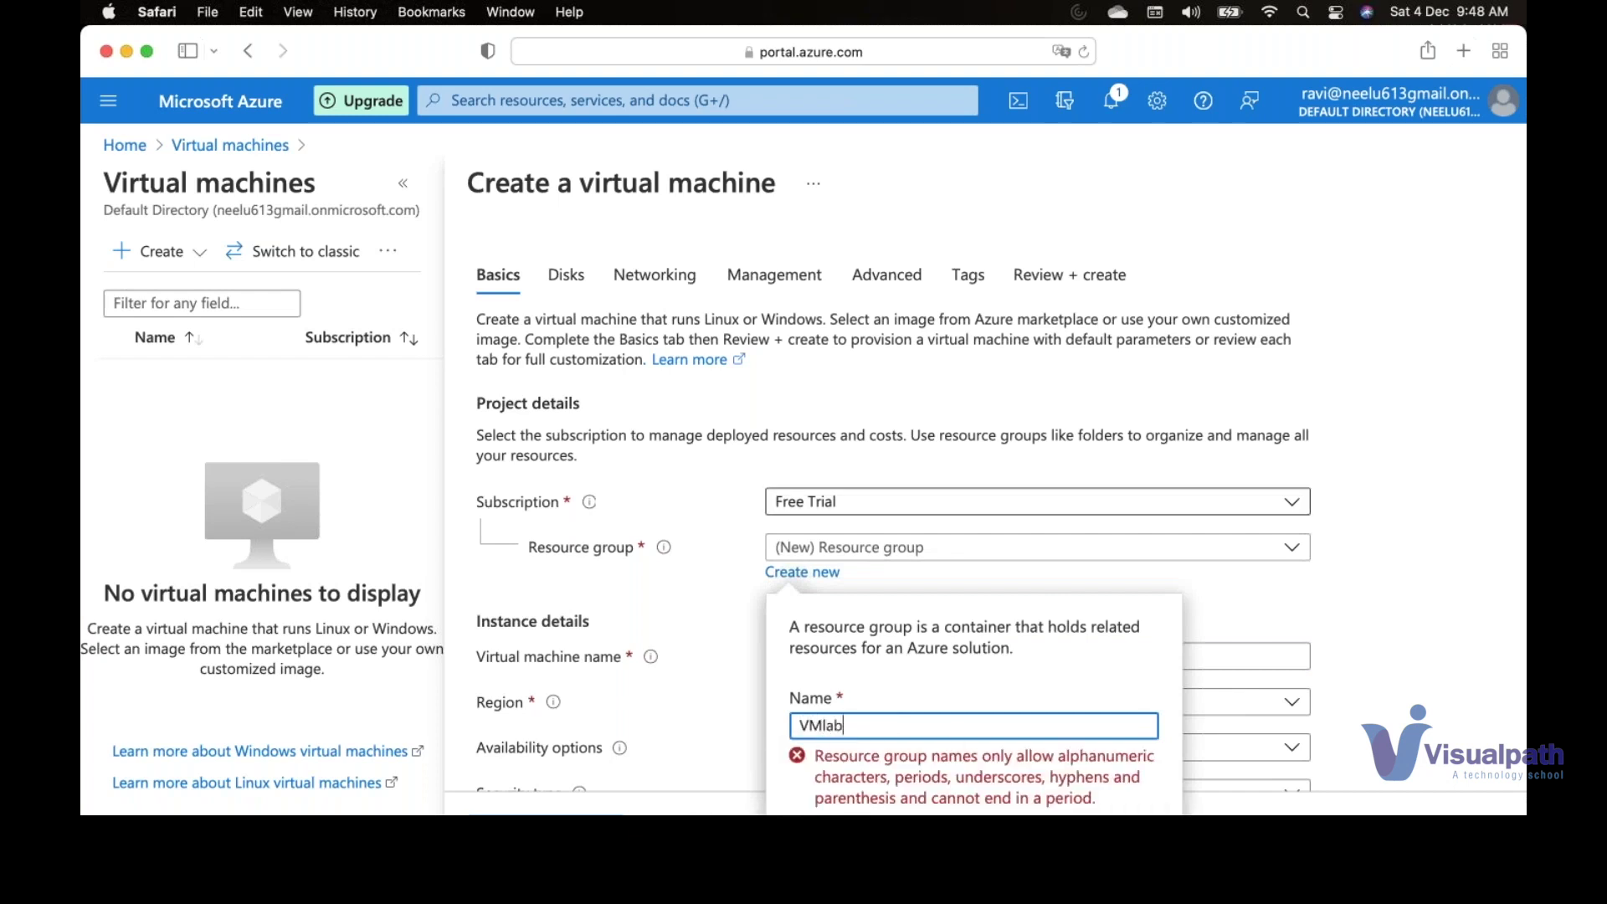
key("Return")
left_click(878, 666)
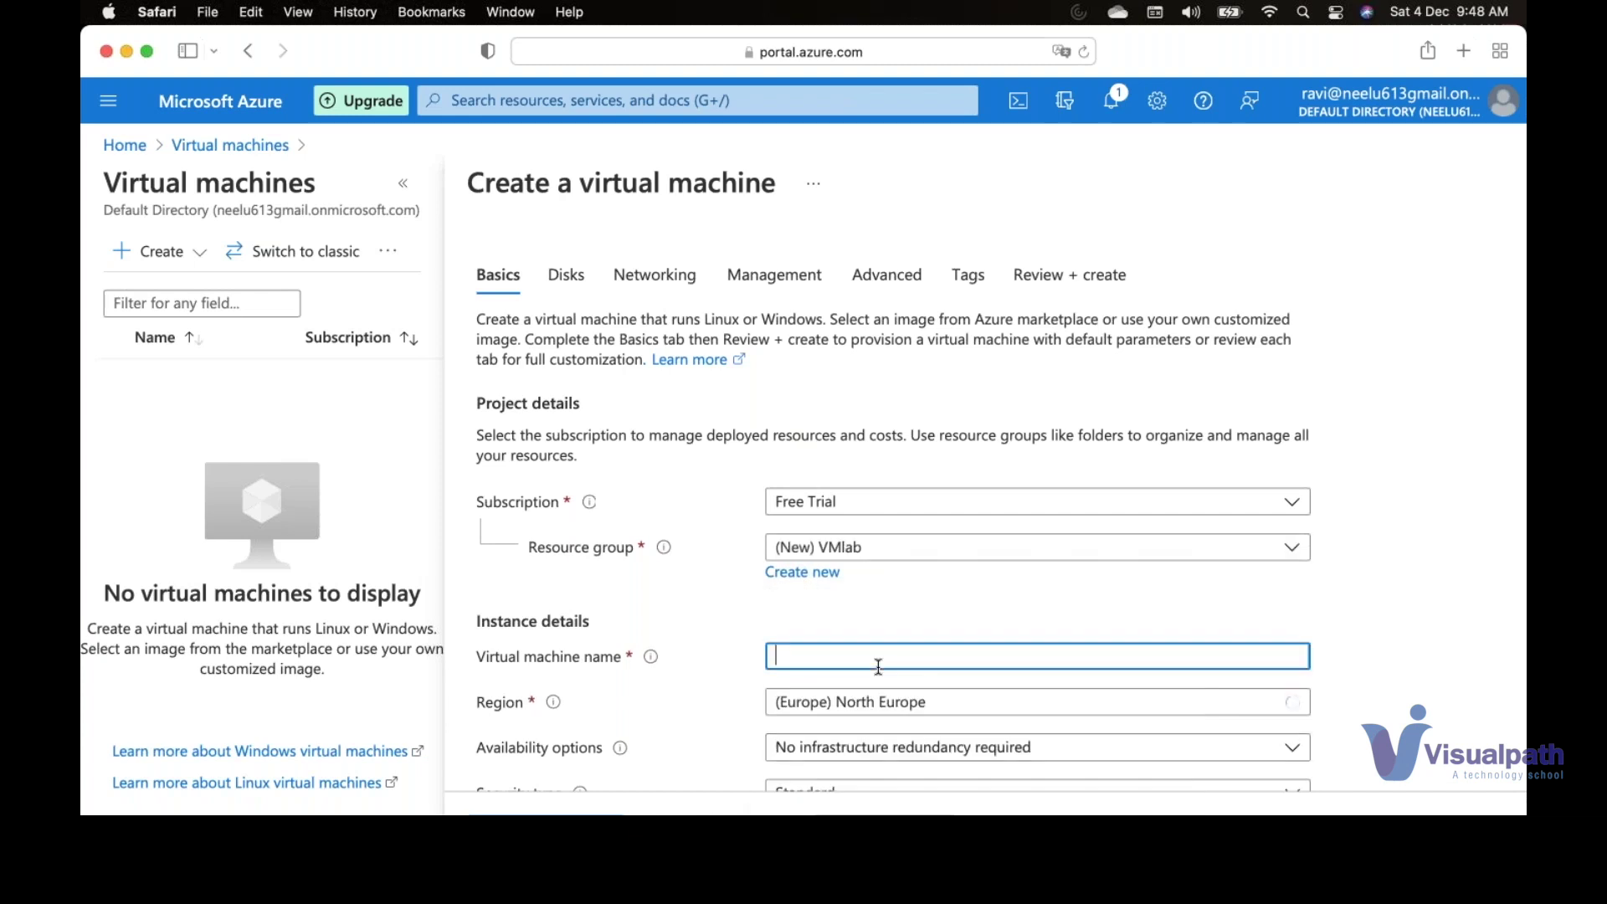
- Name the VM AppServer and set its region to (US) East US
type("AppServer")
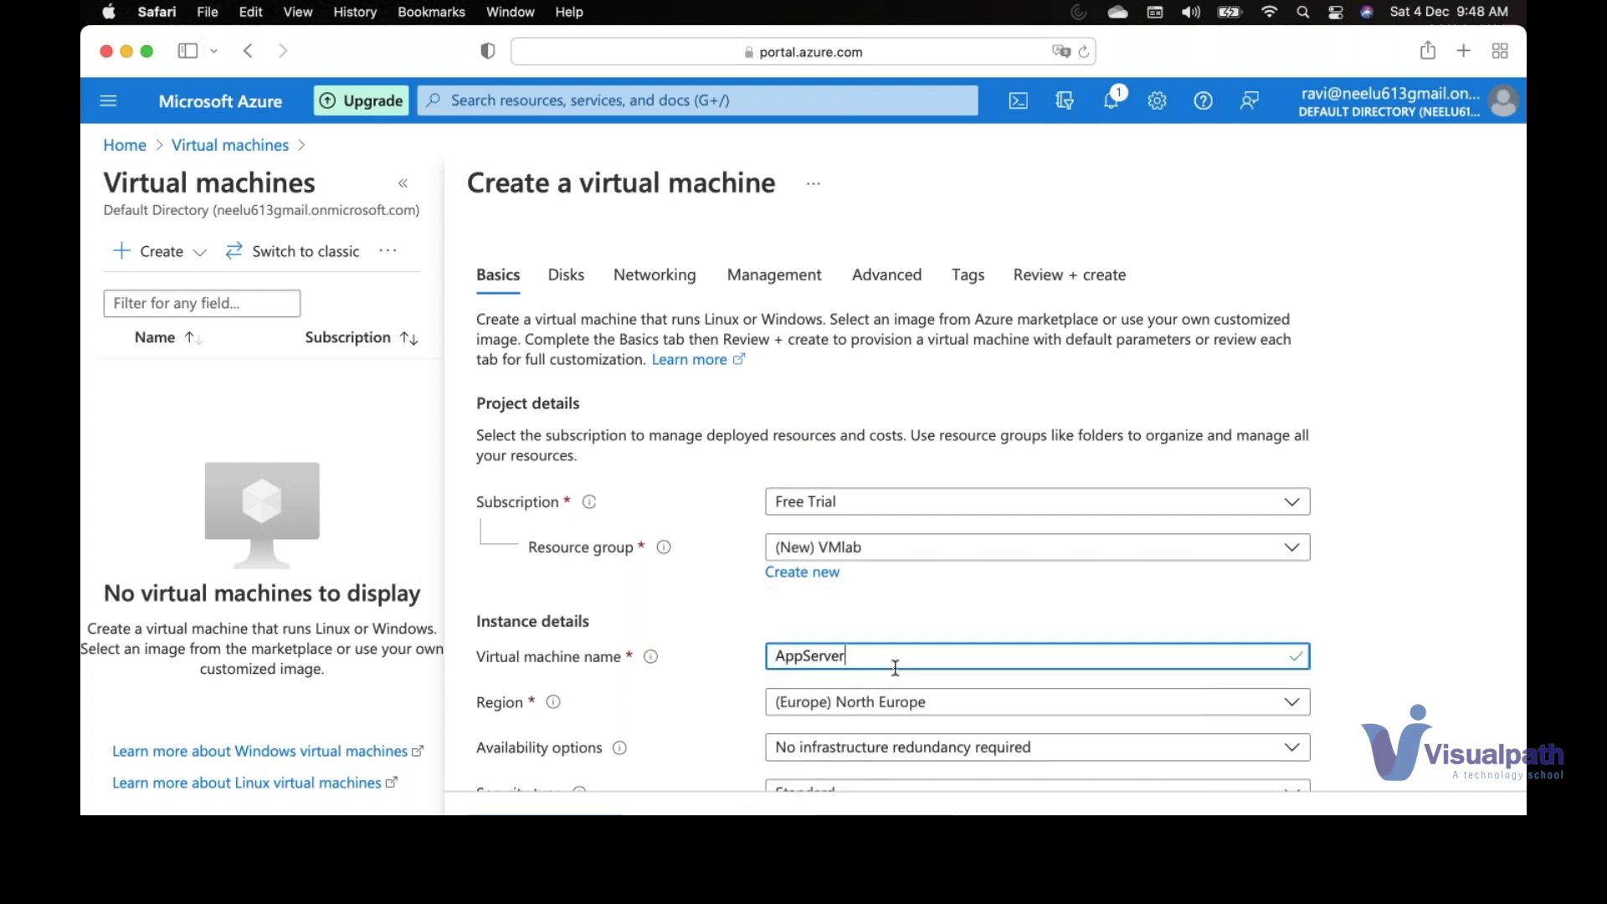
left_click(951, 709)
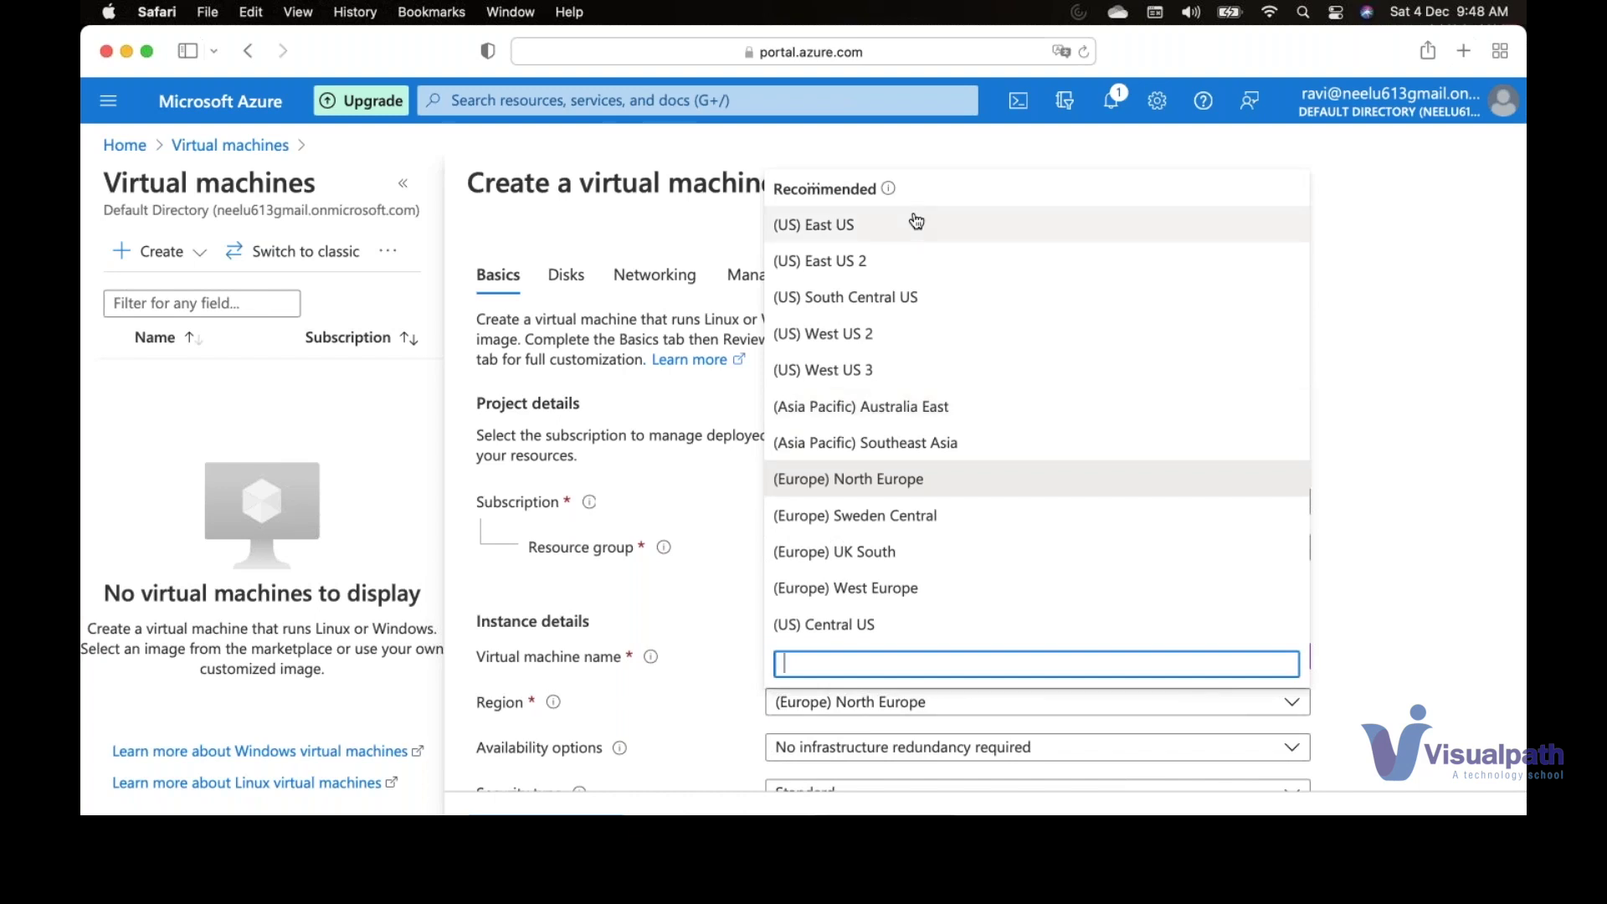
left_click(917, 223)
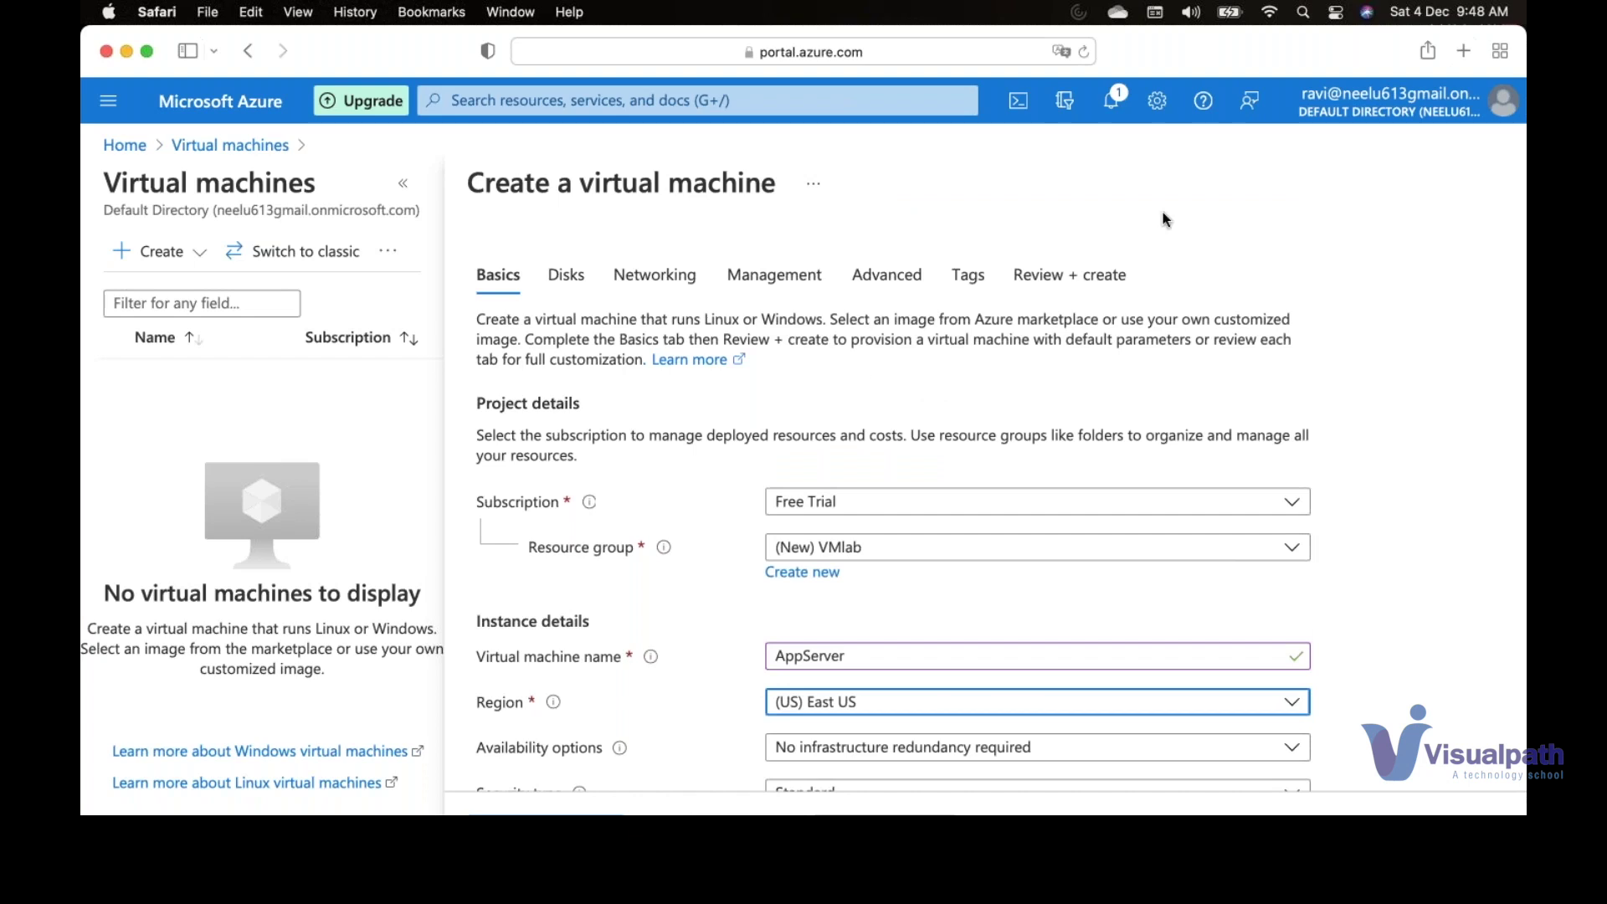
left_click(1403, 520)
- Keep Windows Server 2012 R2 Datacenter - Gen2 as the VM image
scroll(1403, 520, "down", 1)
scroll(1403, 520, "down", 3)
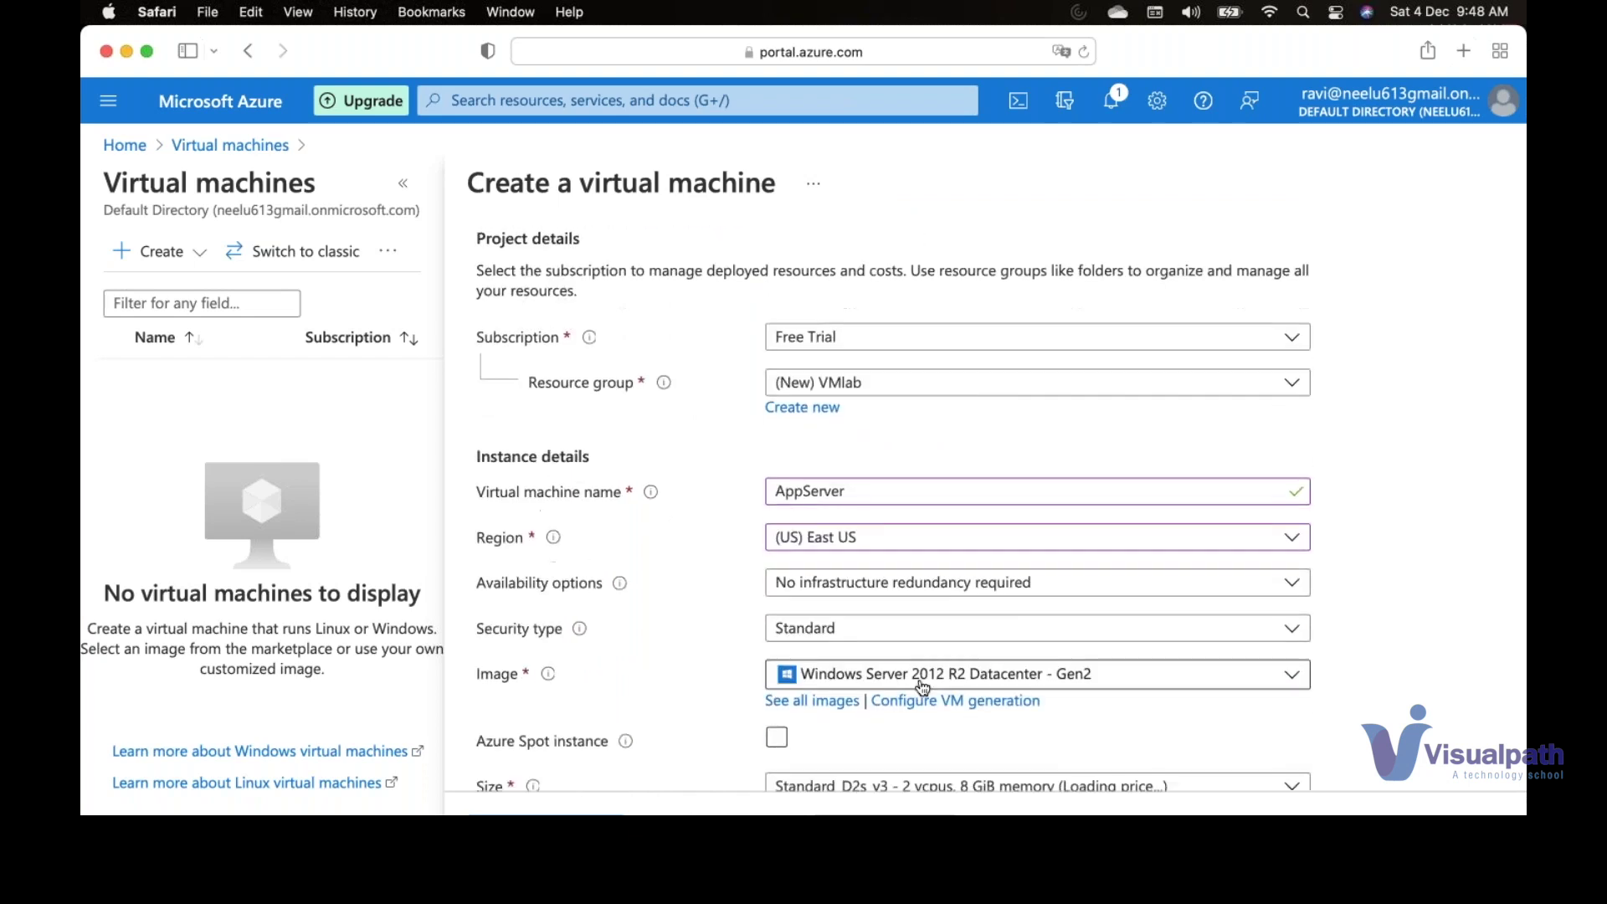
left_click(917, 676)
left_click(943, 227)
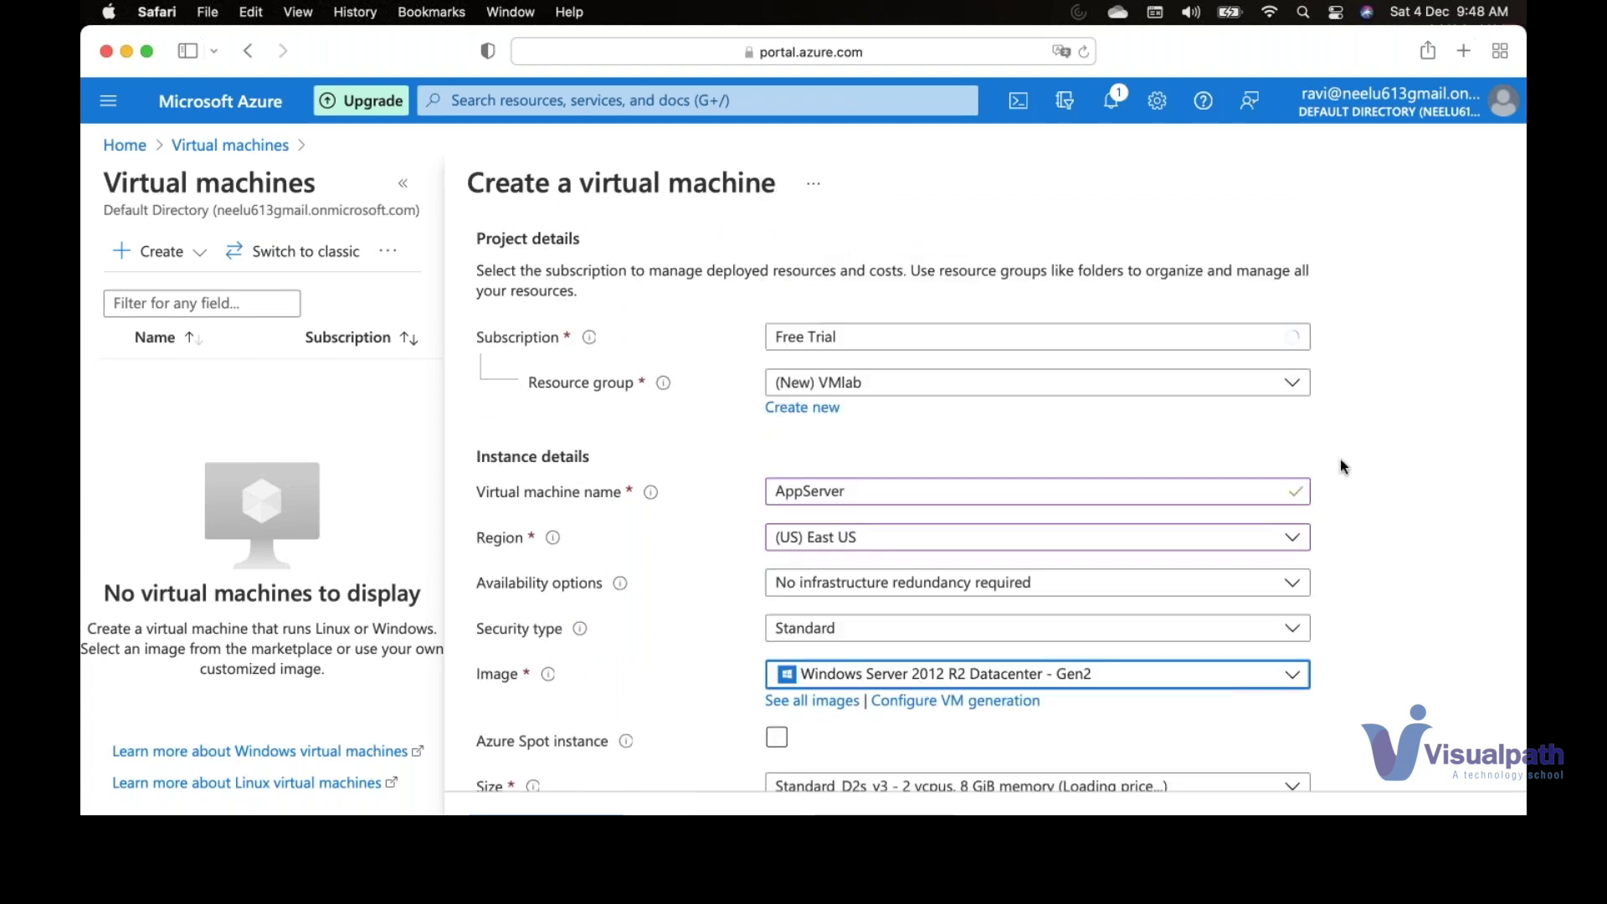
- Enter the administrator username, password and matching confirmation, then proceed to review
scroll(1331, 462, "down", 6)
left_click(887, 620)
type("kumar")
key("Tab")
type("Password@123")
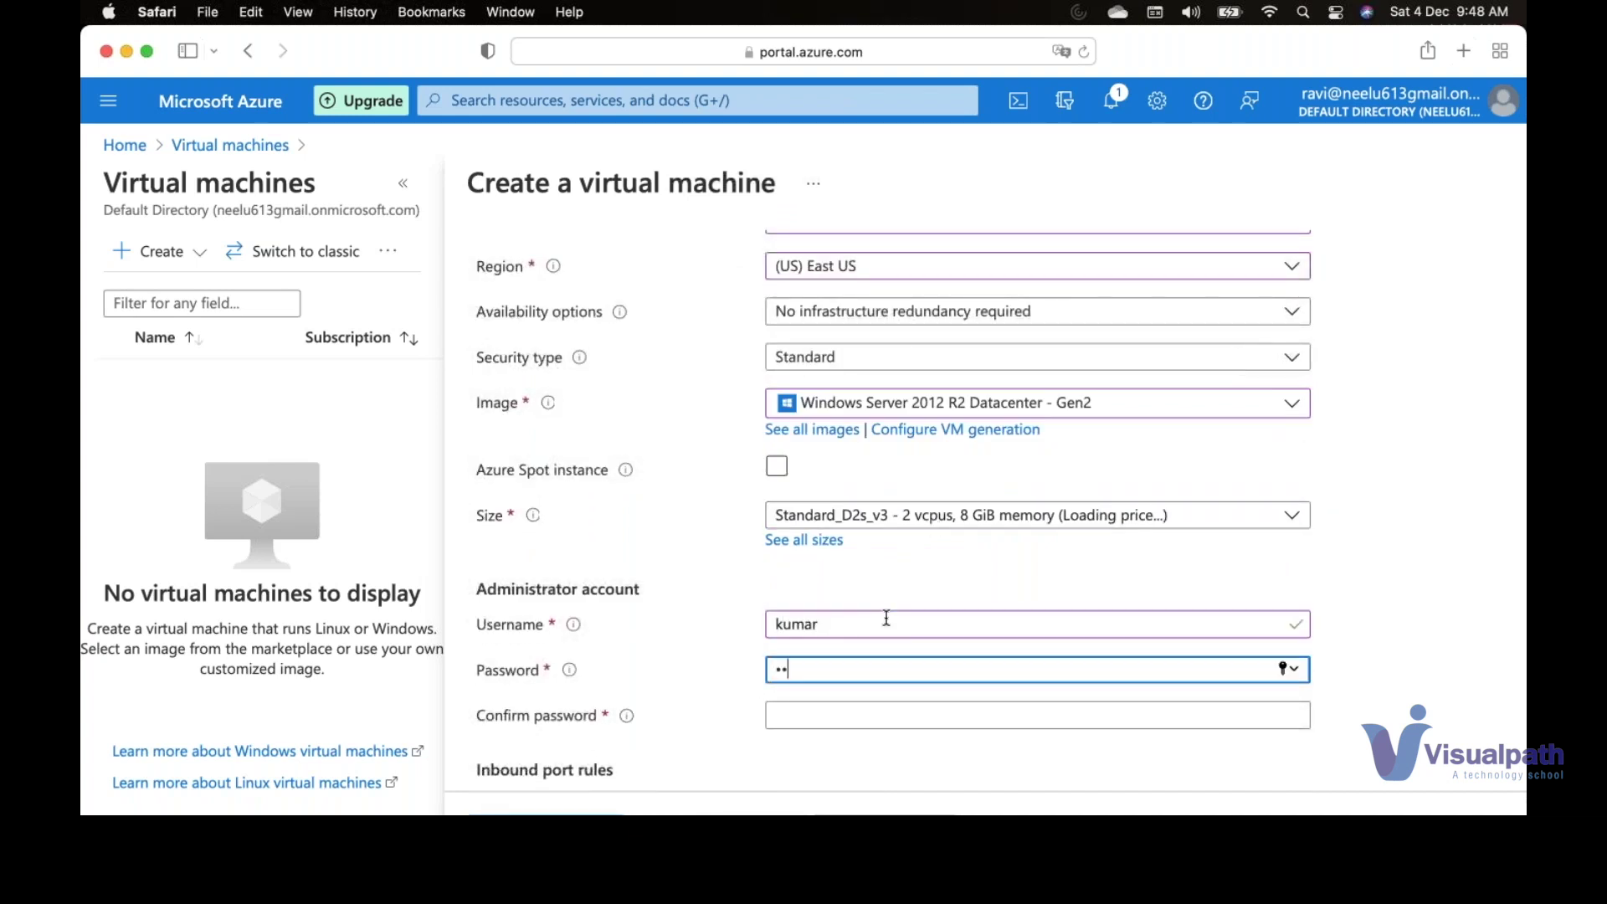
type("4")
key("Tab")
type("Password@1234")
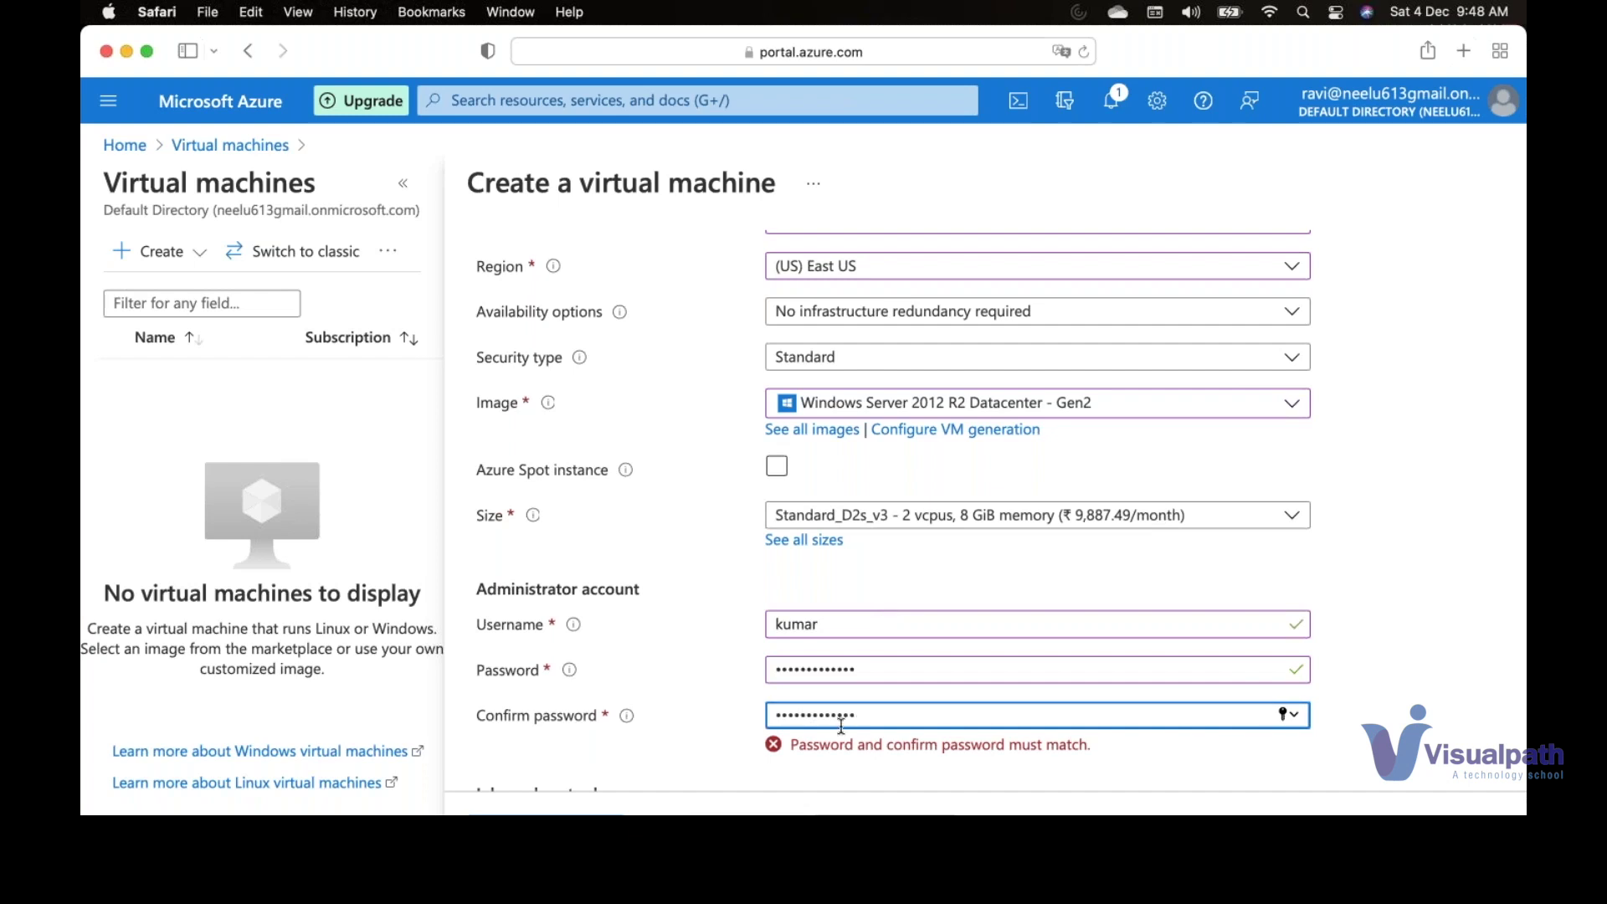
left_click_drag(854, 716, 601, 721)
type("Password@1234")
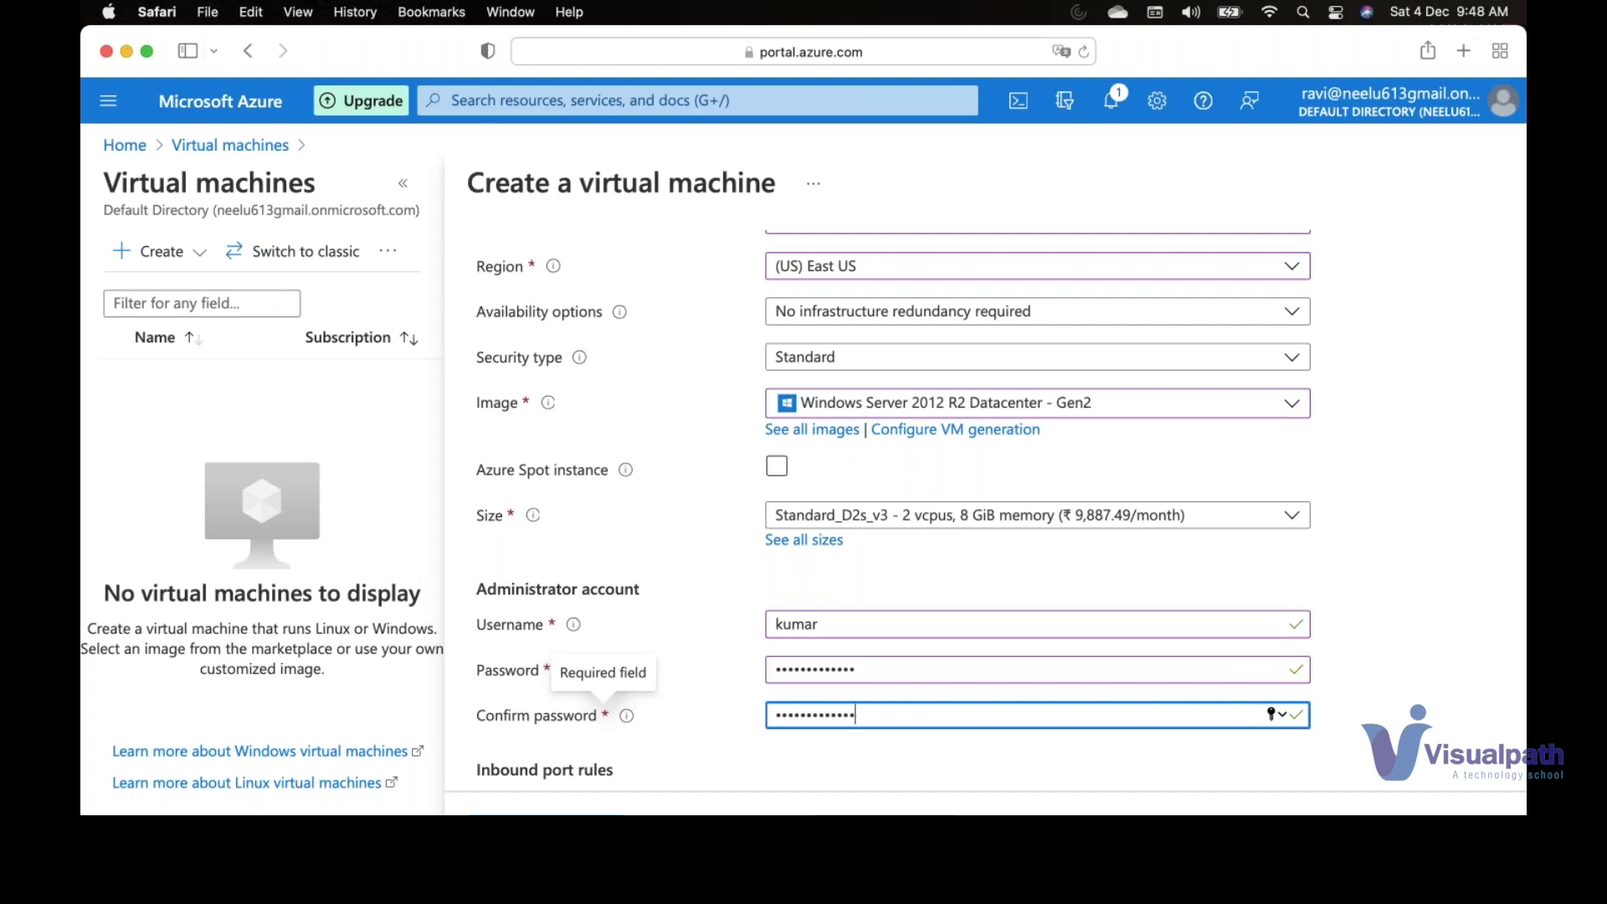
key("Return")
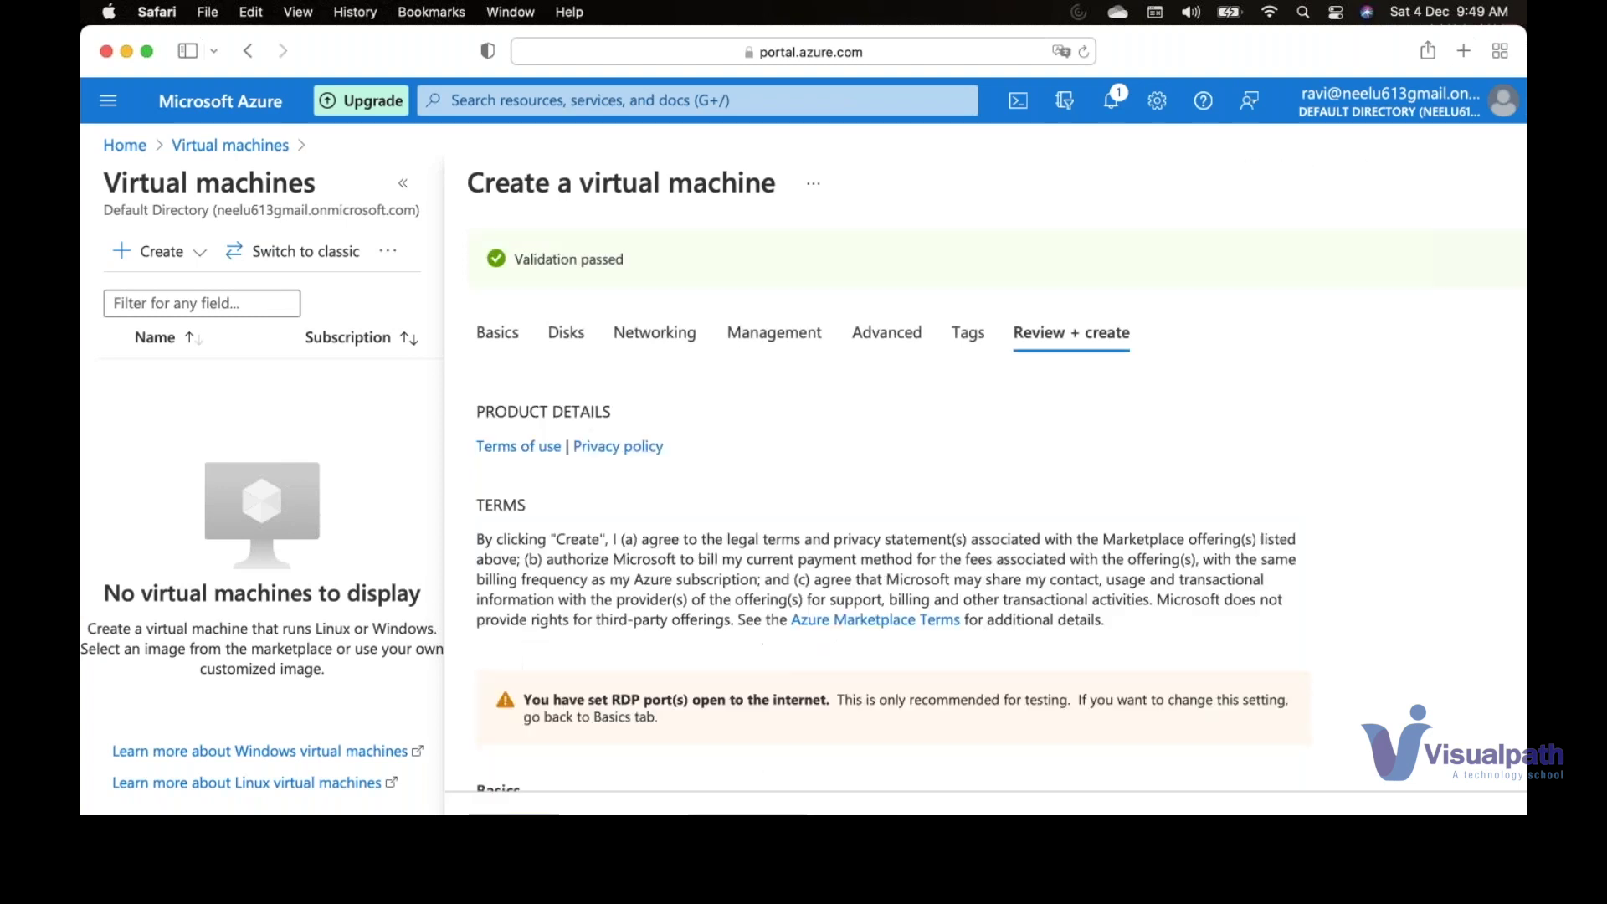
- Scroll down the Review + create page after Validation passed
scroll(883, 532, "down", 1)
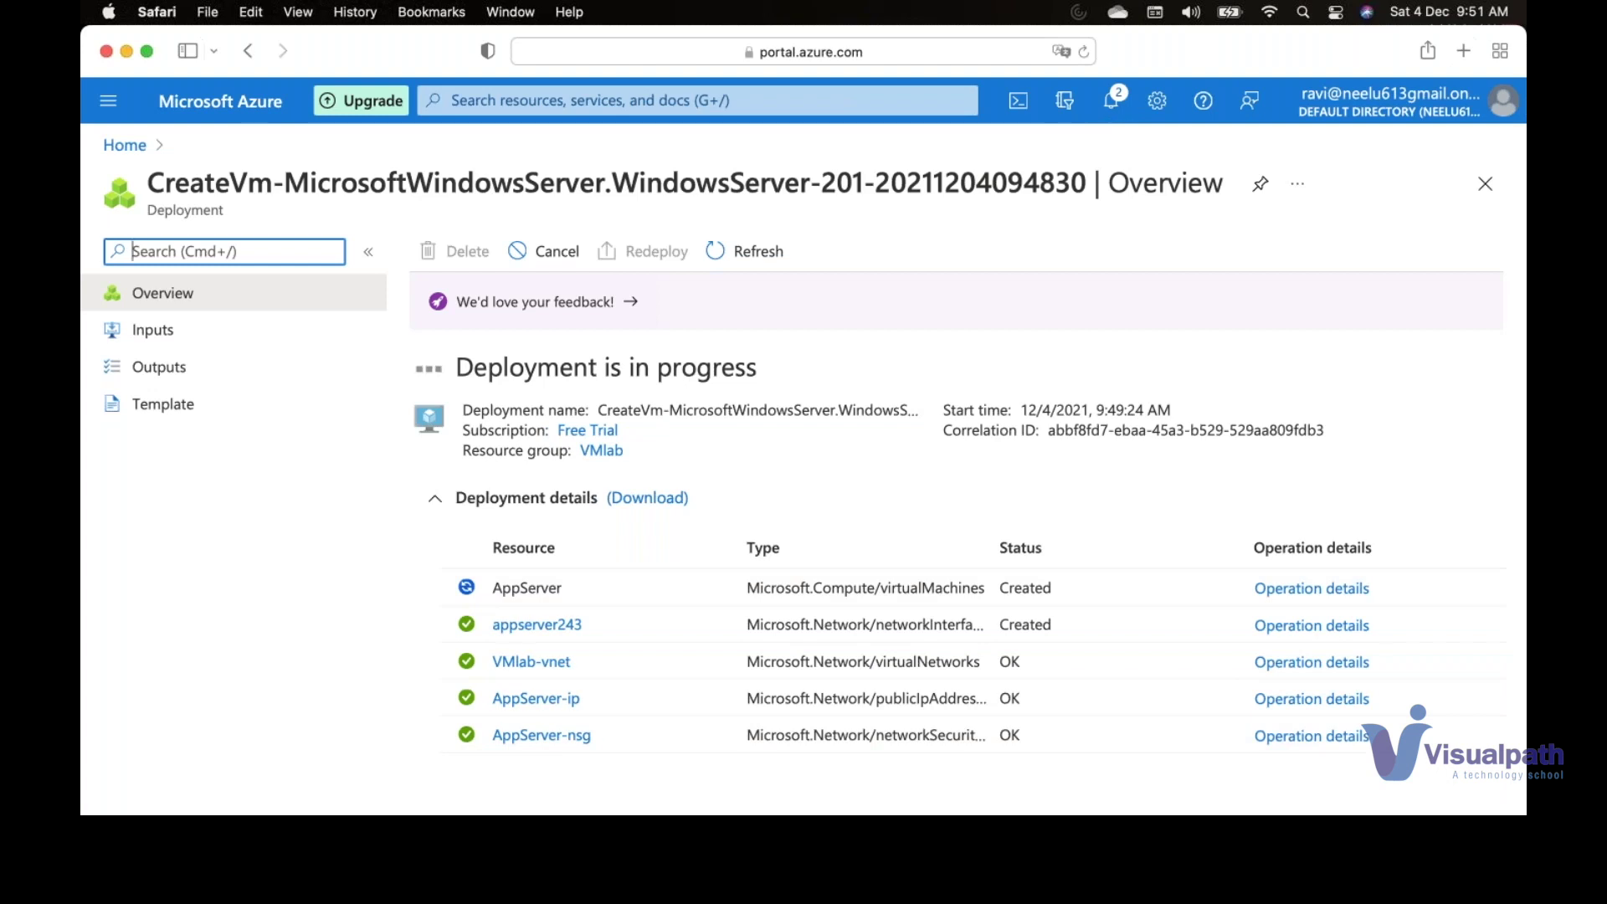
- Dismiss a stray WhatsApp context menu while the deployment finishes
right_click(912, 837)
key("Escape")
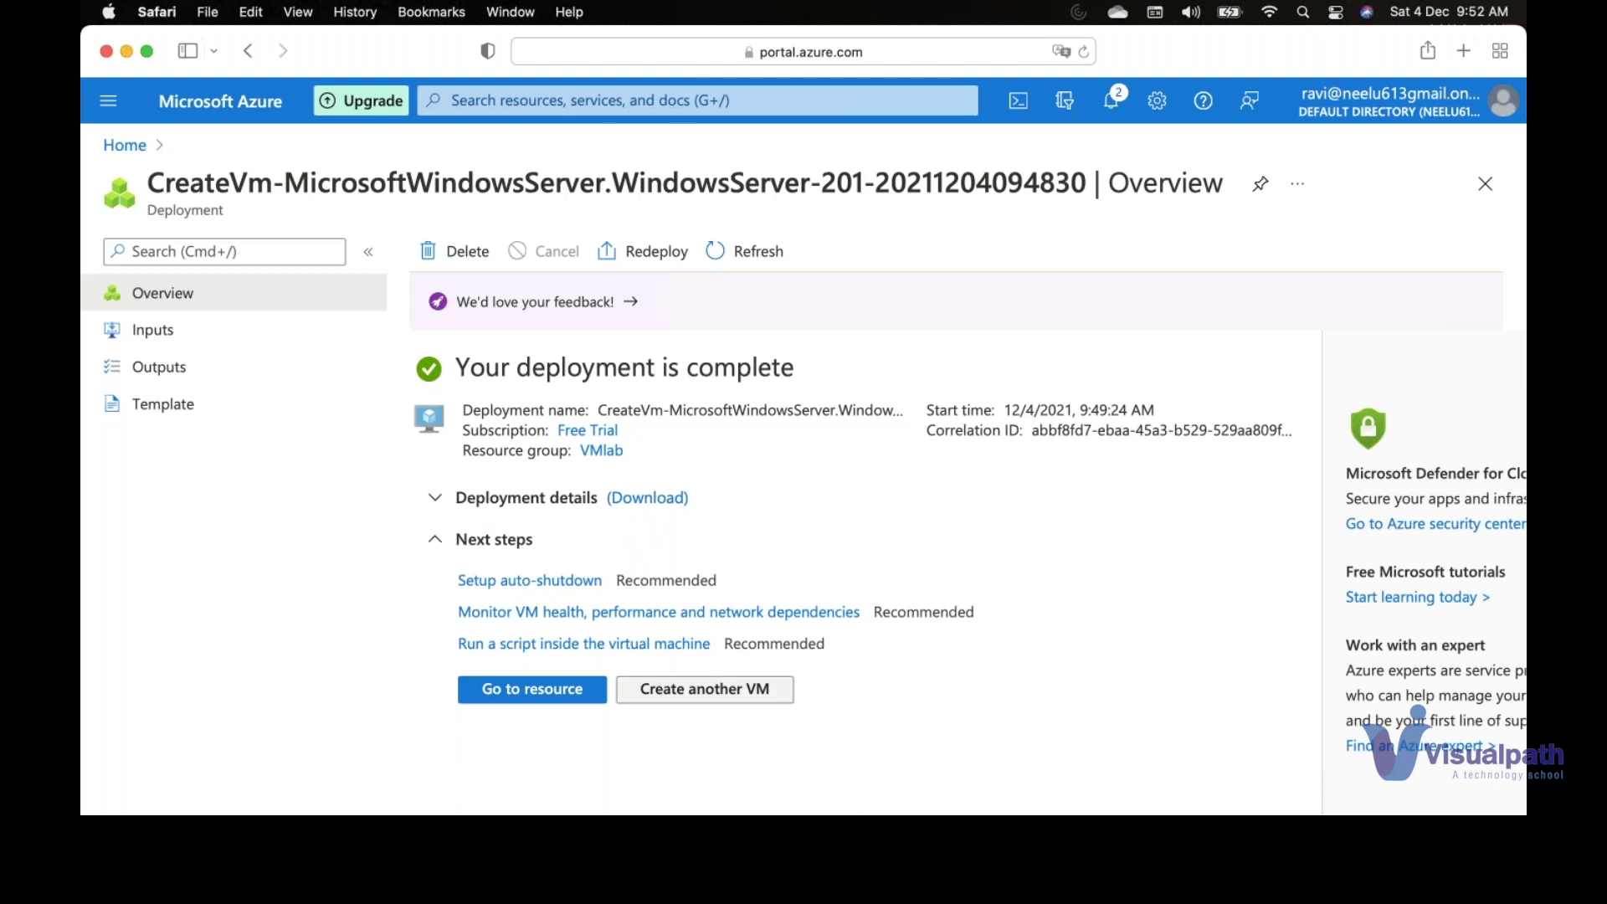
- Open the AppServer VM and copy its public IP address 20.106.150.75
left_click(579, 691)
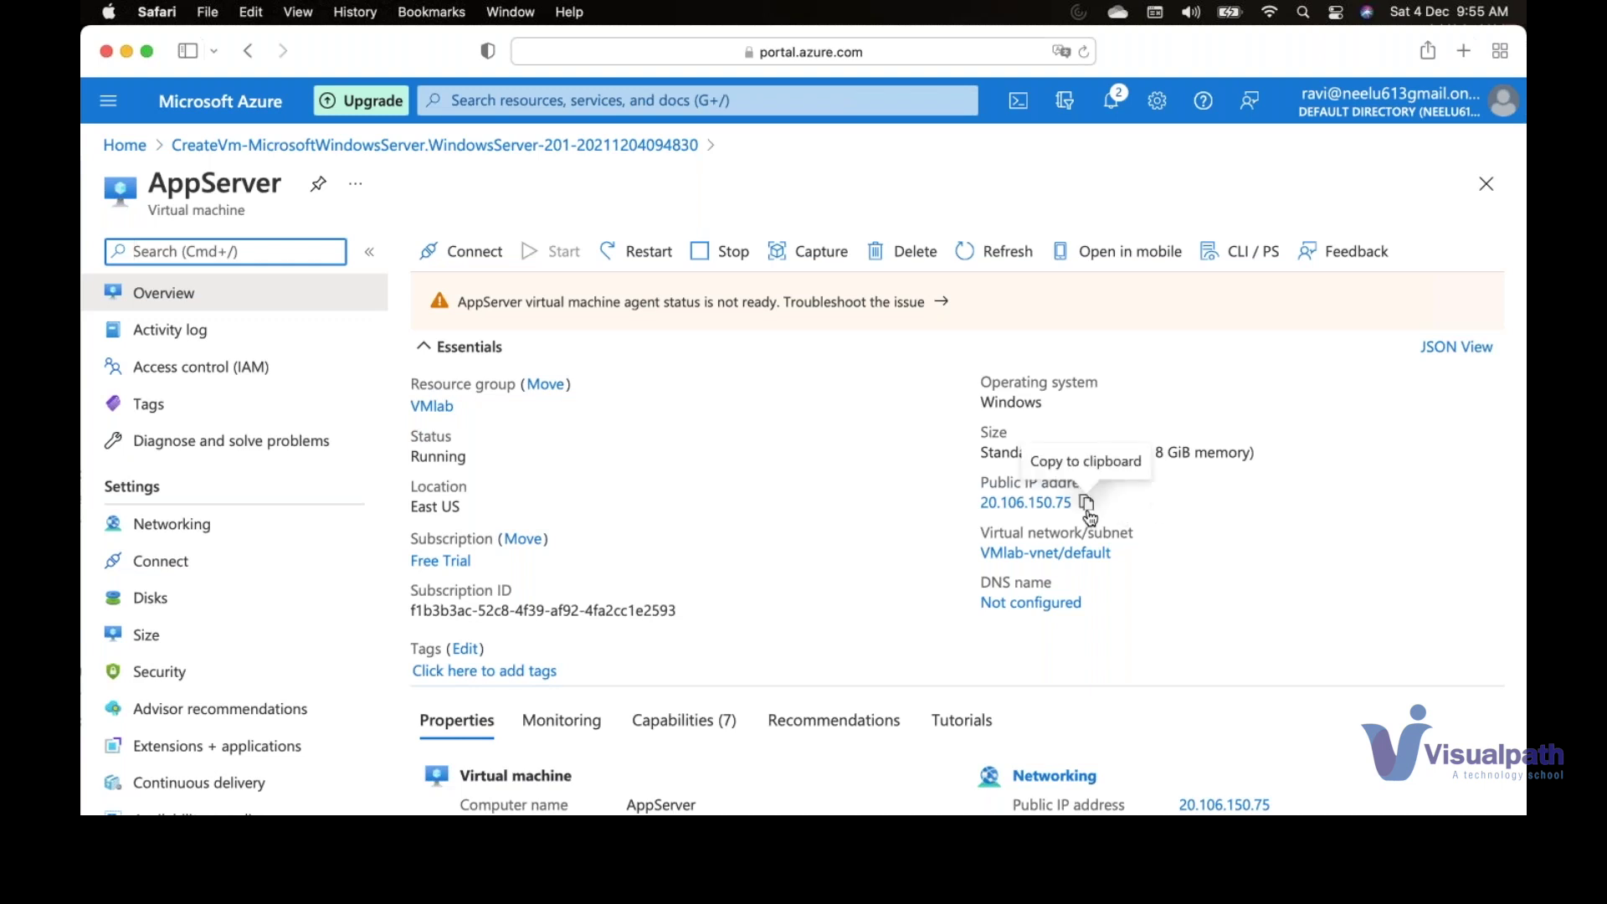
left_click(1086, 506)
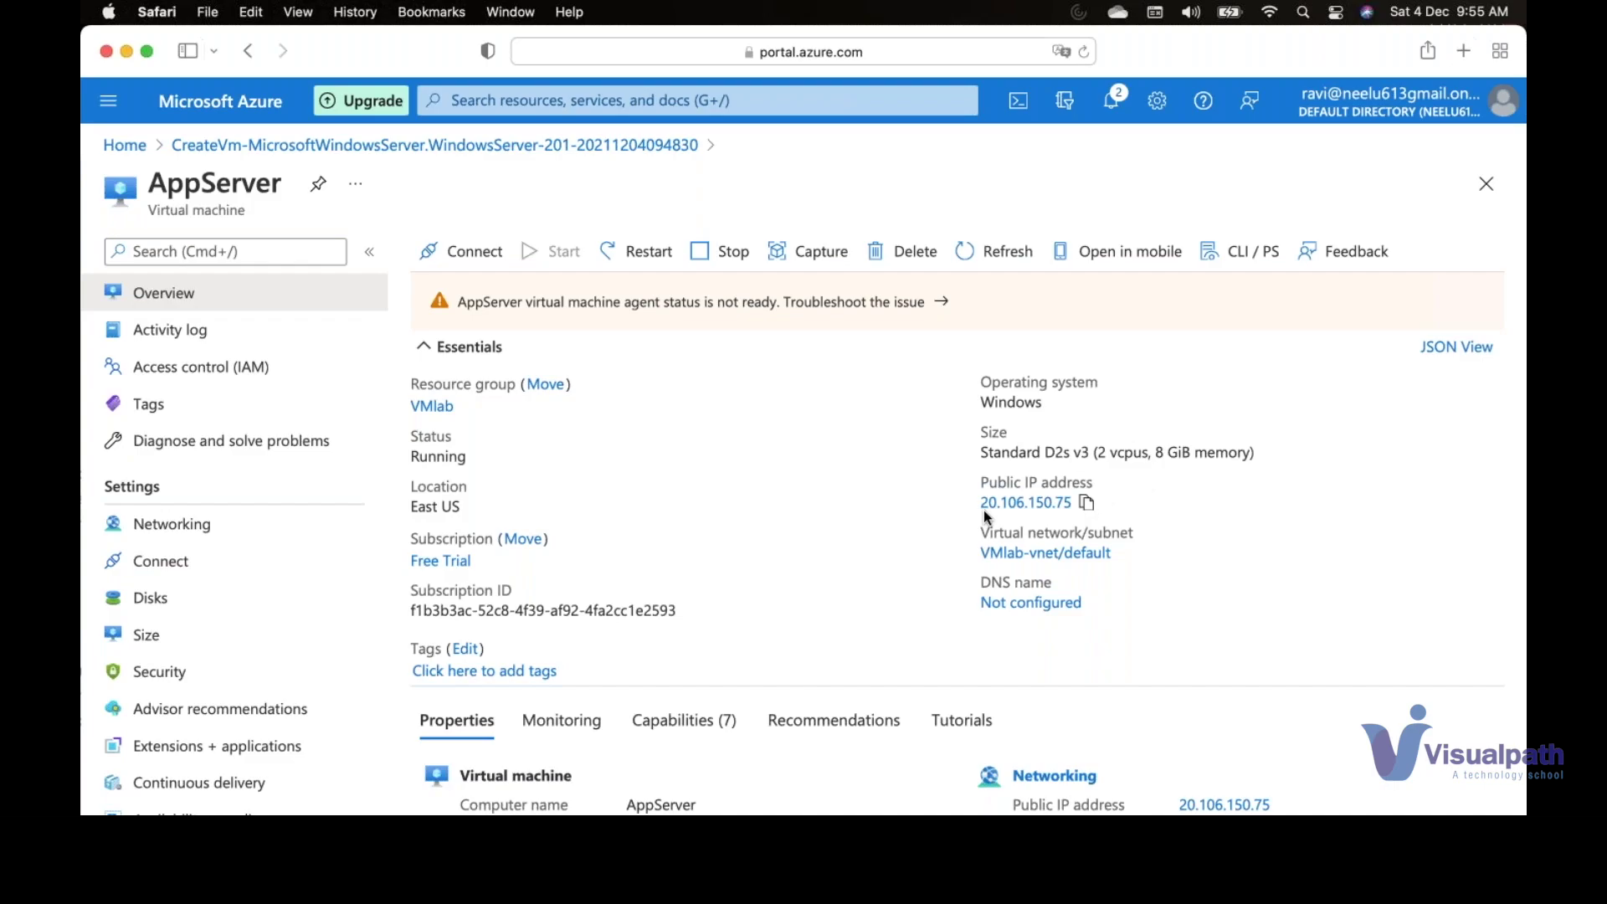
key("F4")
- Browse the Launchpad app pages, then close Launchpad
scroll(527, 460, "right", 3)
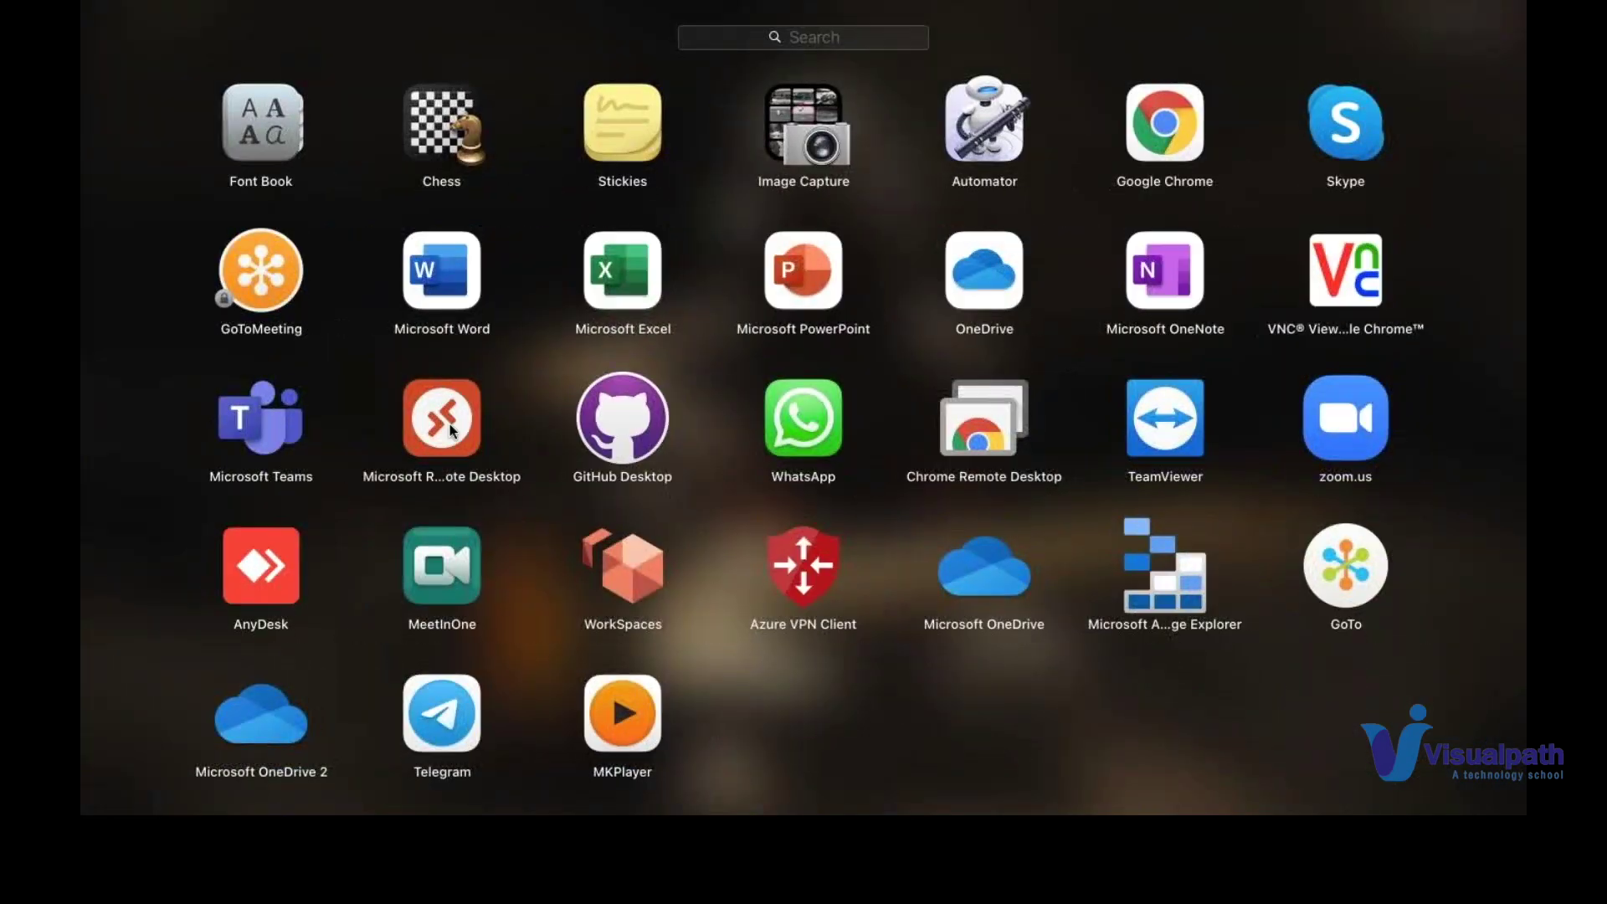
key("Escape")
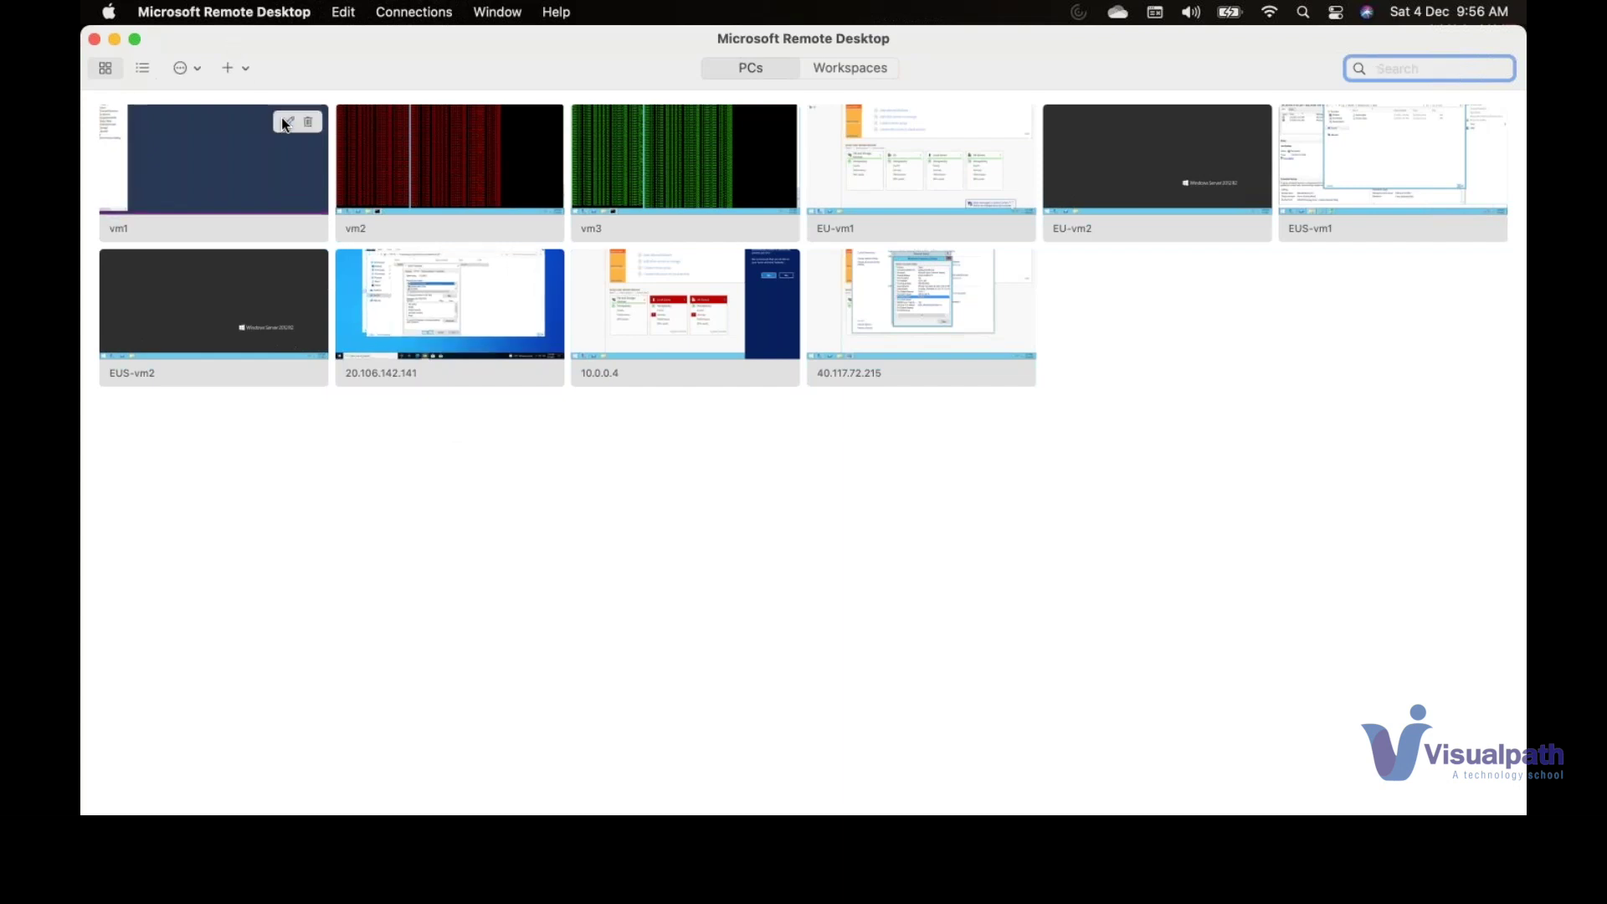
- Set vm1's PC name to 20.106.150.75, save, and connect past the certificate warning
left_click(284, 122)
key("super+v")
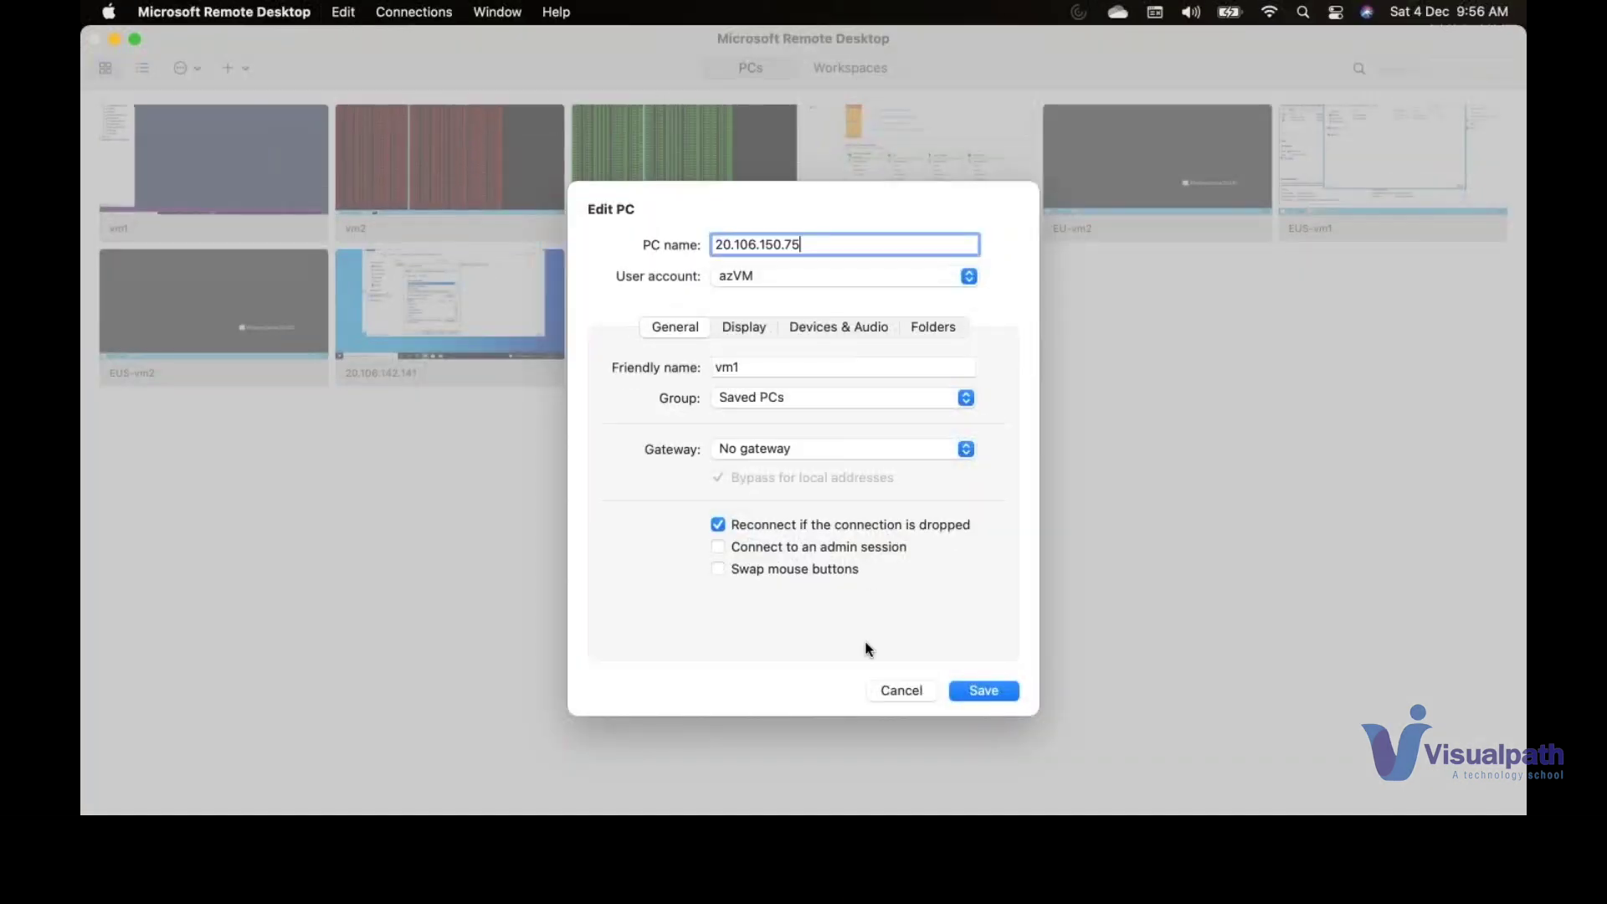
left_click(1004, 693)
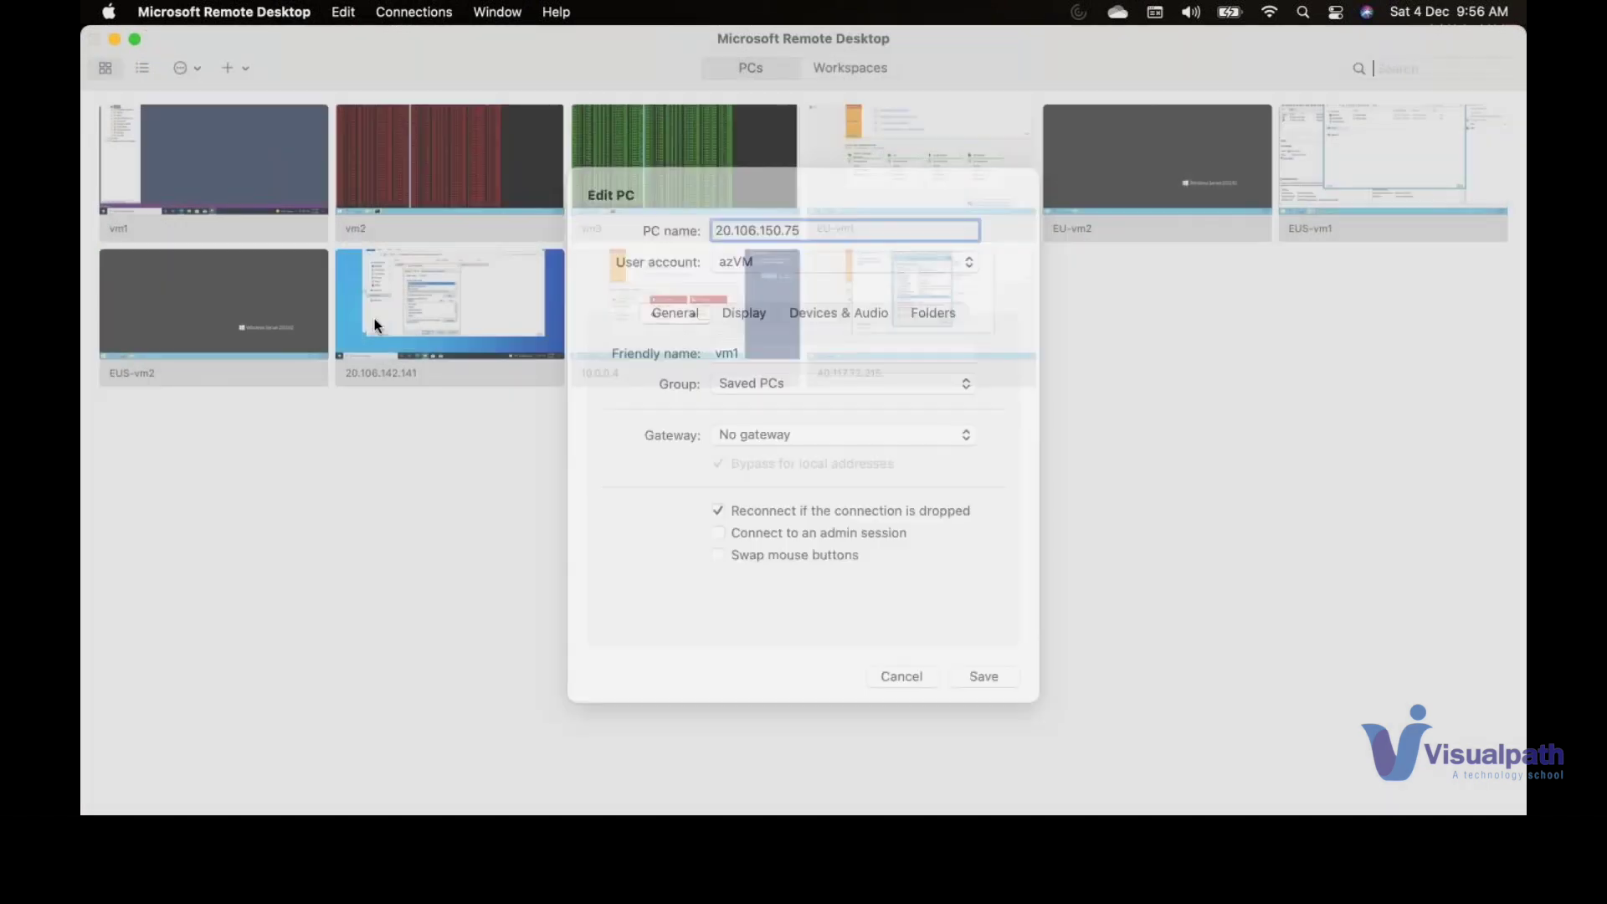
double_click(260, 198)
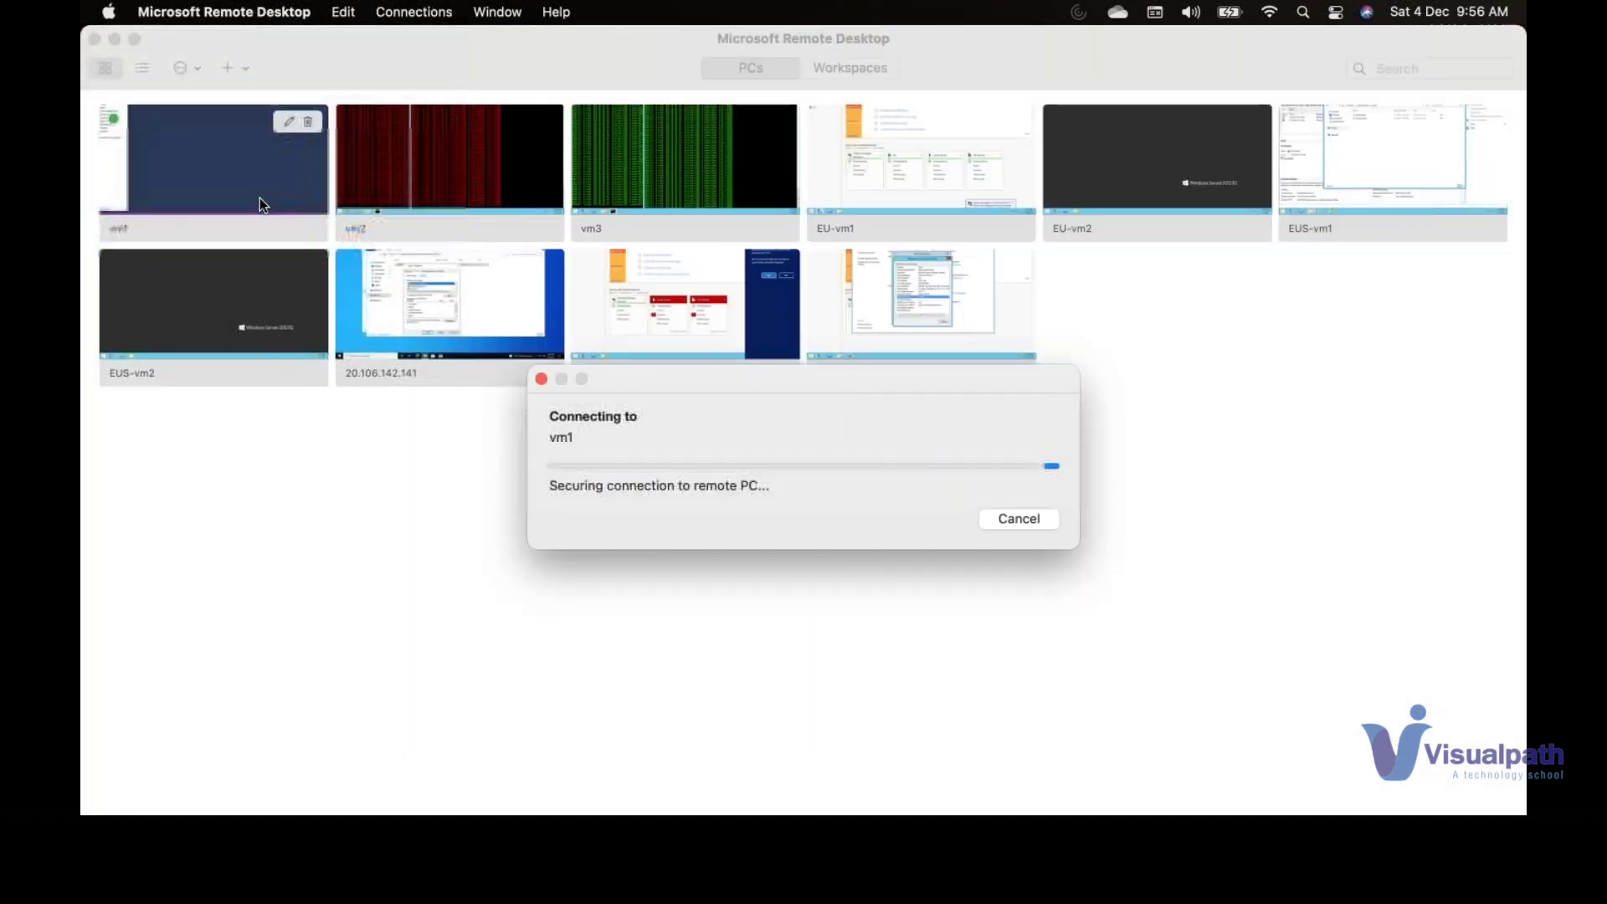
key("Return")
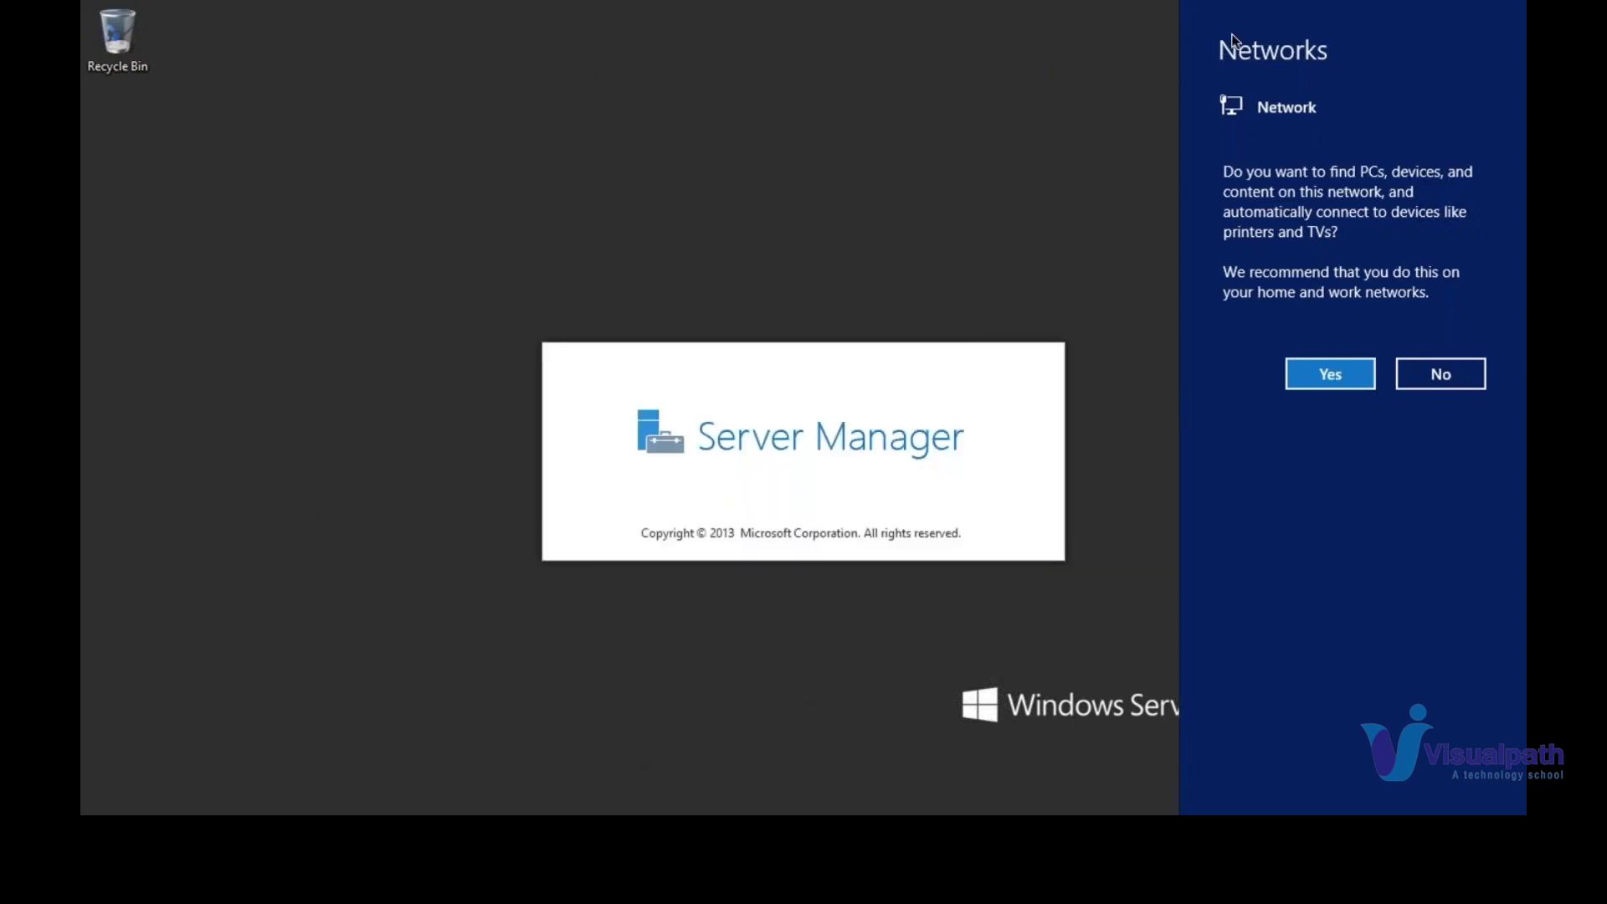
- Allow network discovery on AppServer, then switch back to the Mac's Remote Desktop window
left_click(1324, 374)
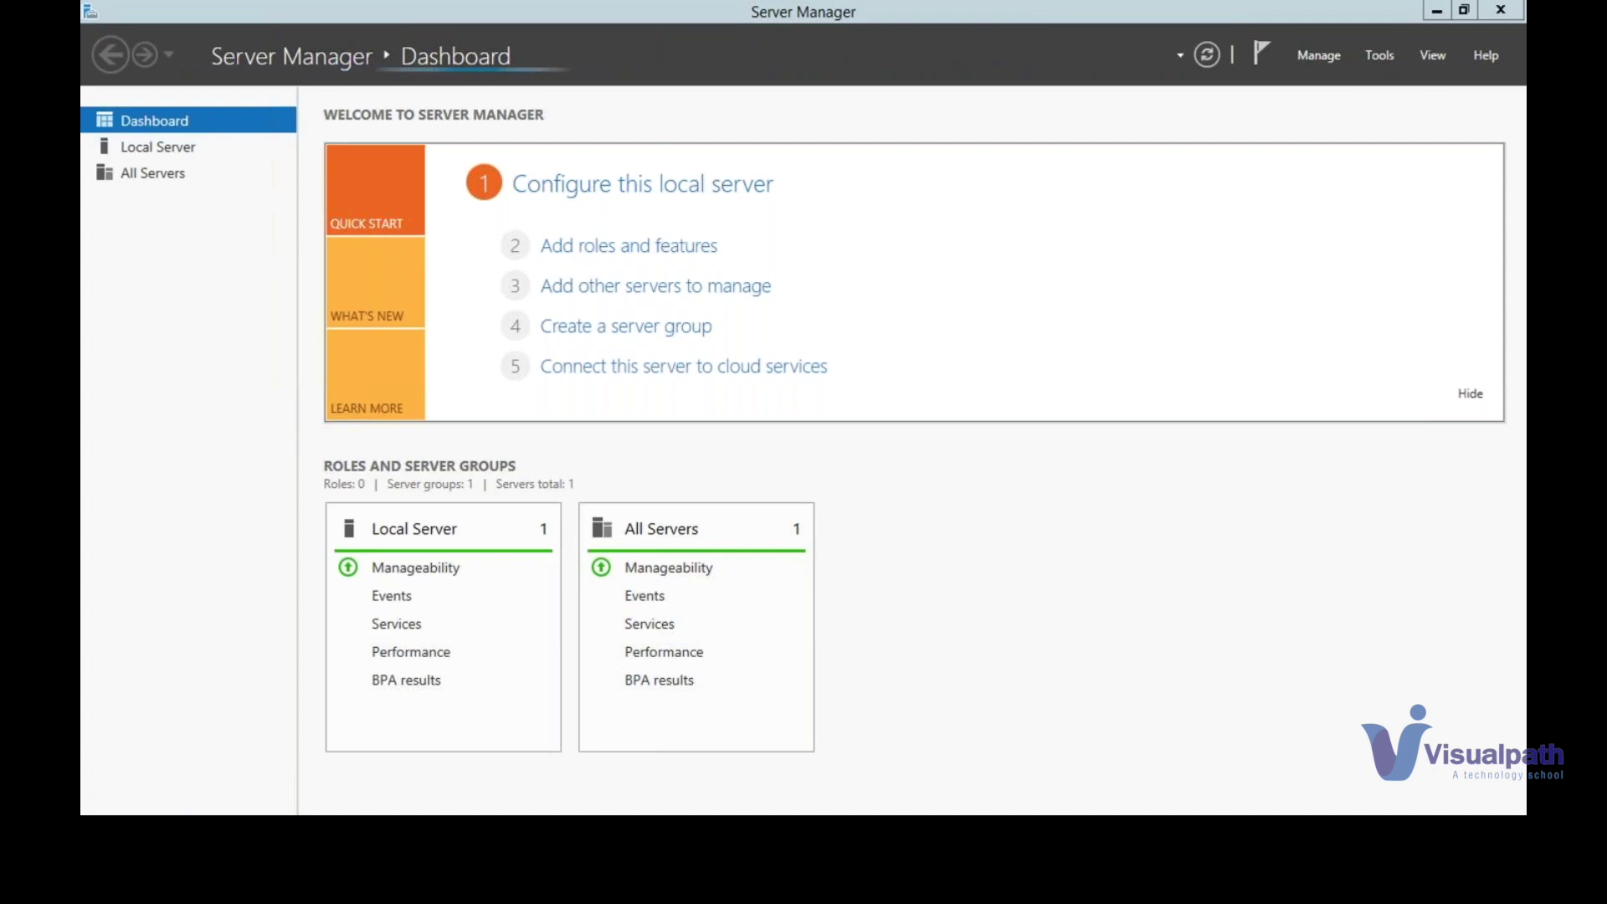
key("ctrl+Left")
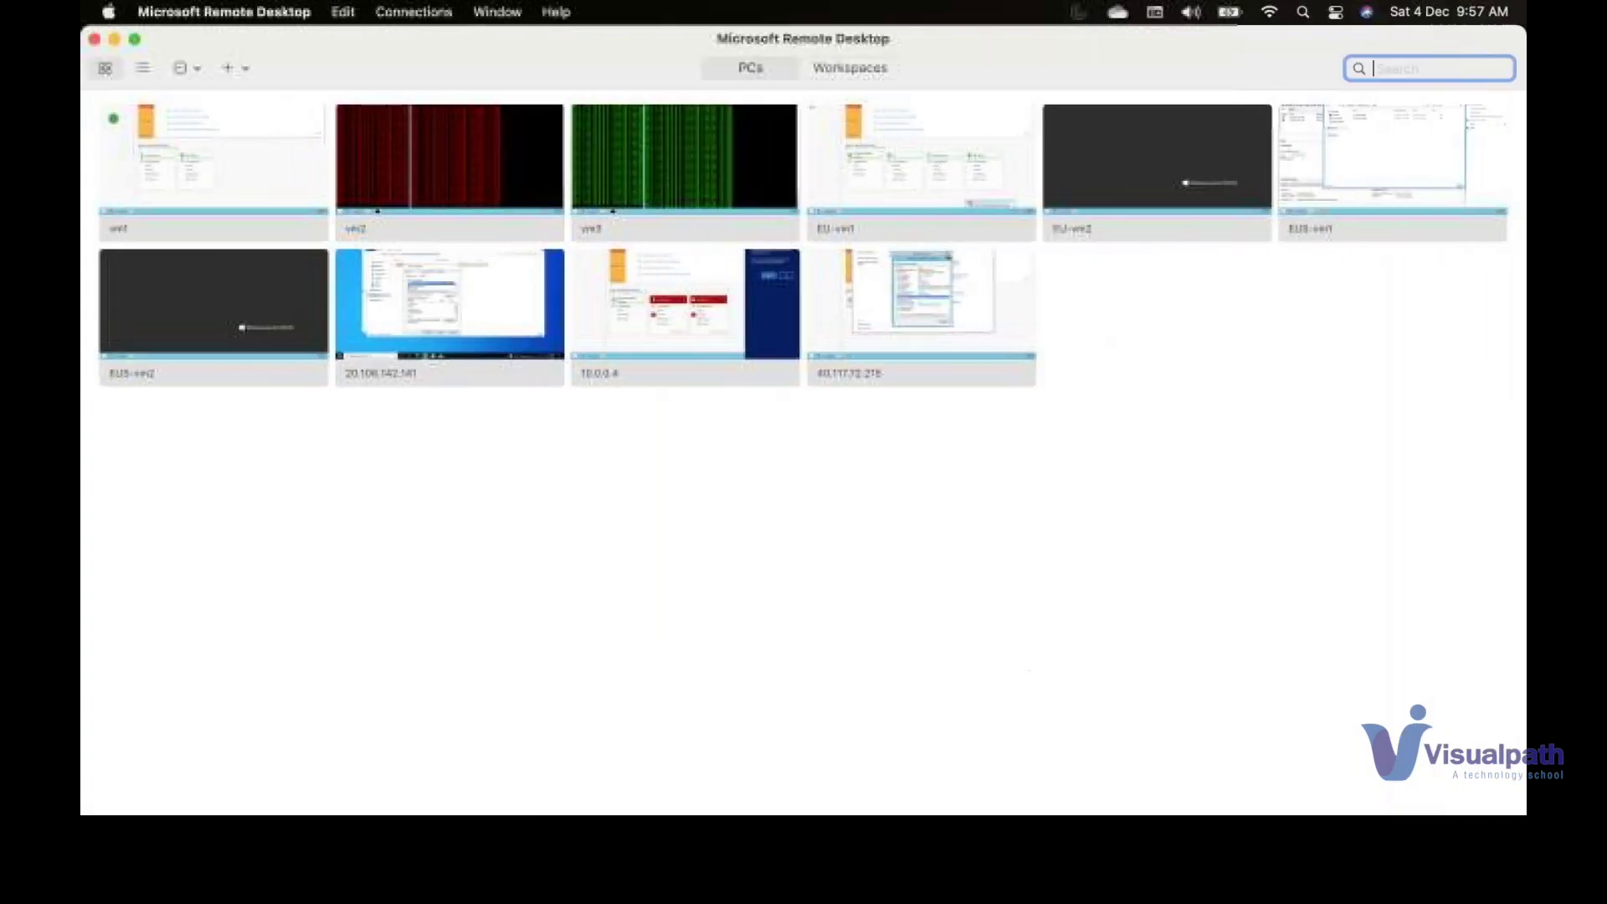